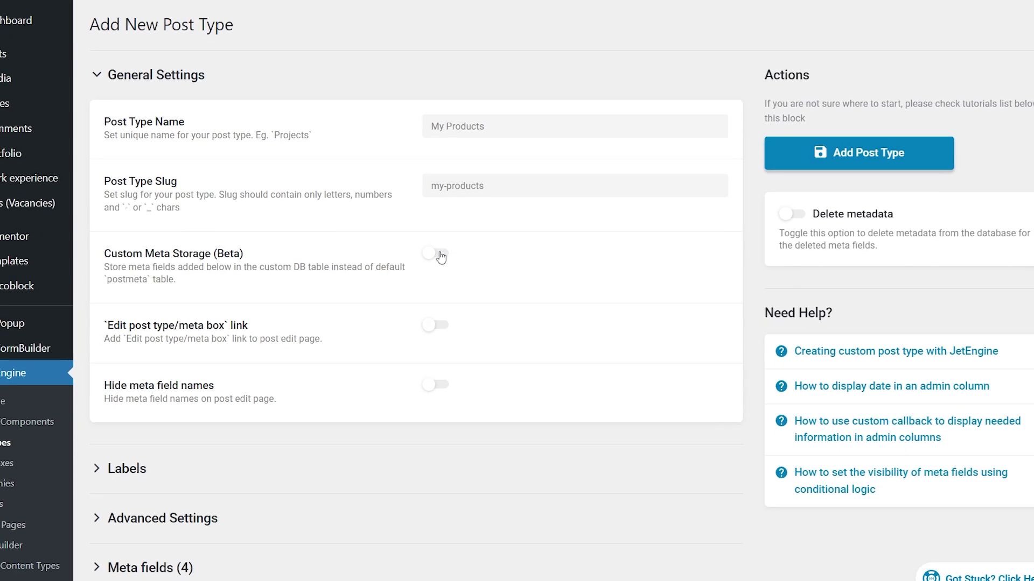
Enable Custom Meta Storage (Beta) for My Products and expand its four meta fields.
click(426, 247)
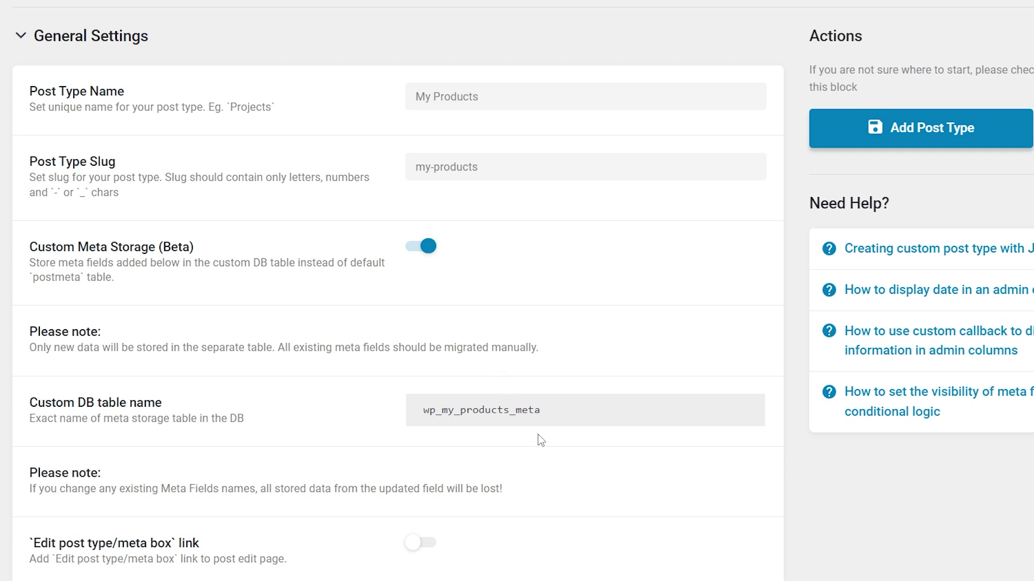
scroll(540, 441, down, 7)
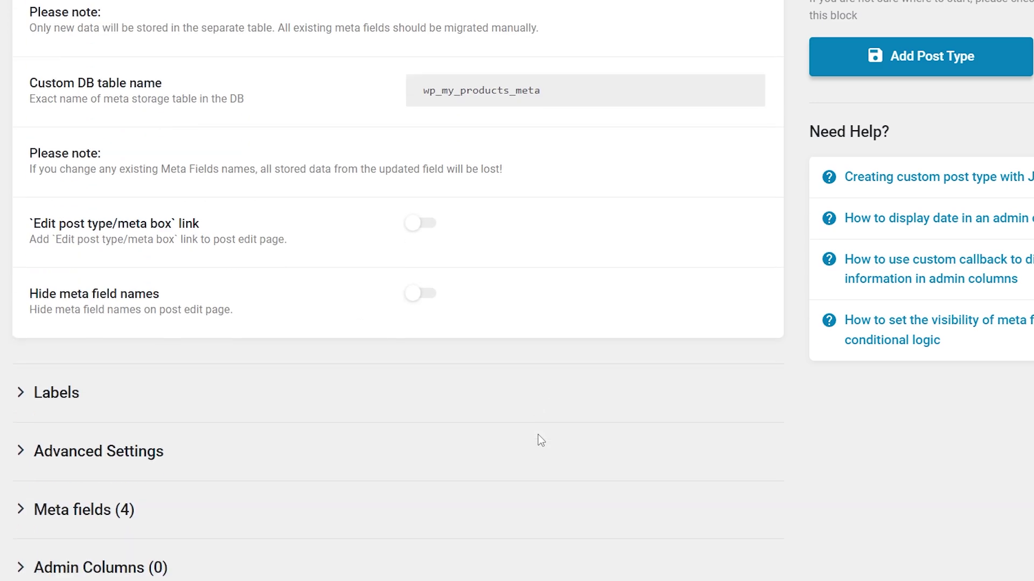
click(120, 465)
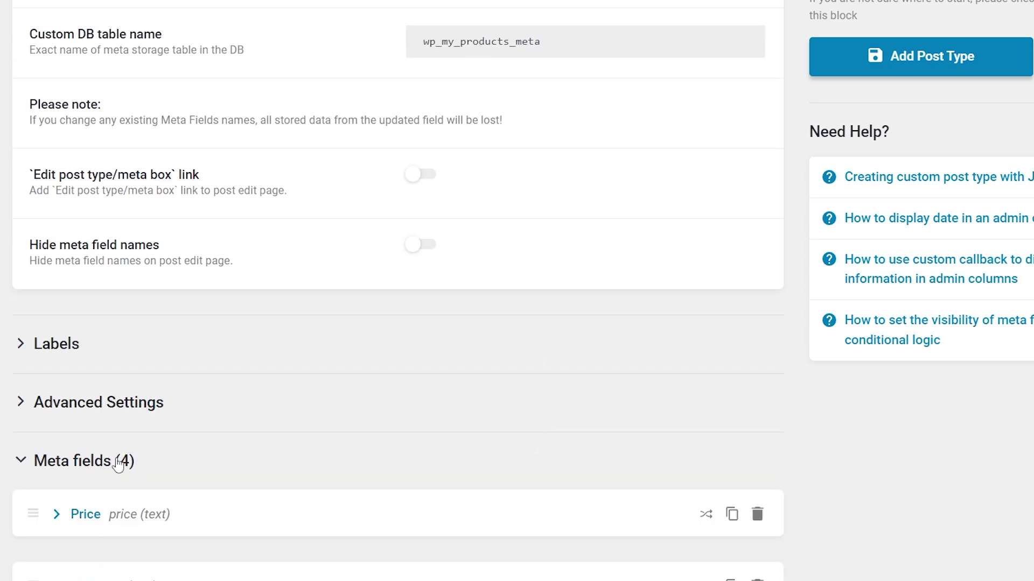
scroll(117, 457, down, 4)
scroll(118, 451, down, 1)
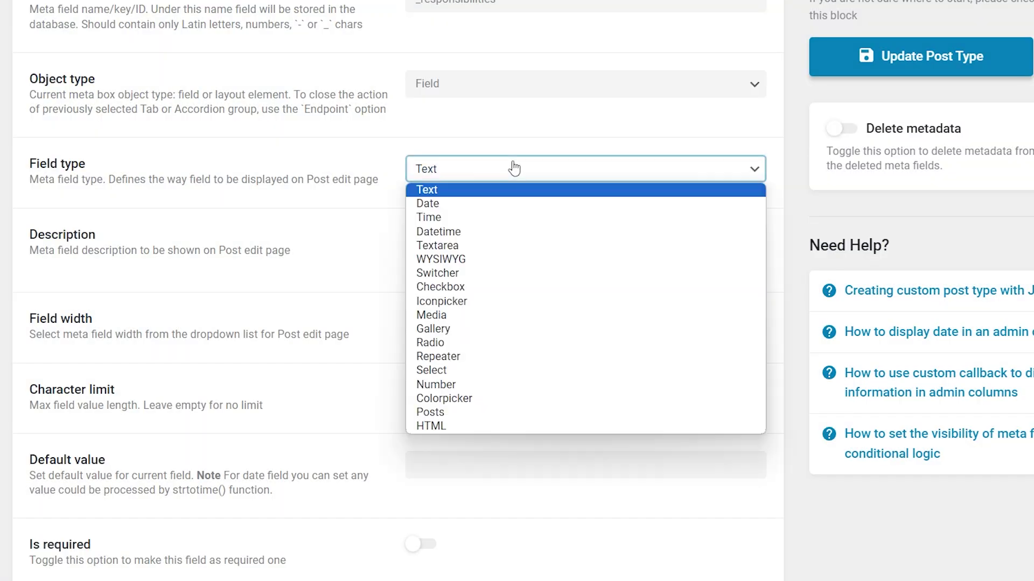
Make the meta field a Repeater saved as separate fields.
click(533, 357)
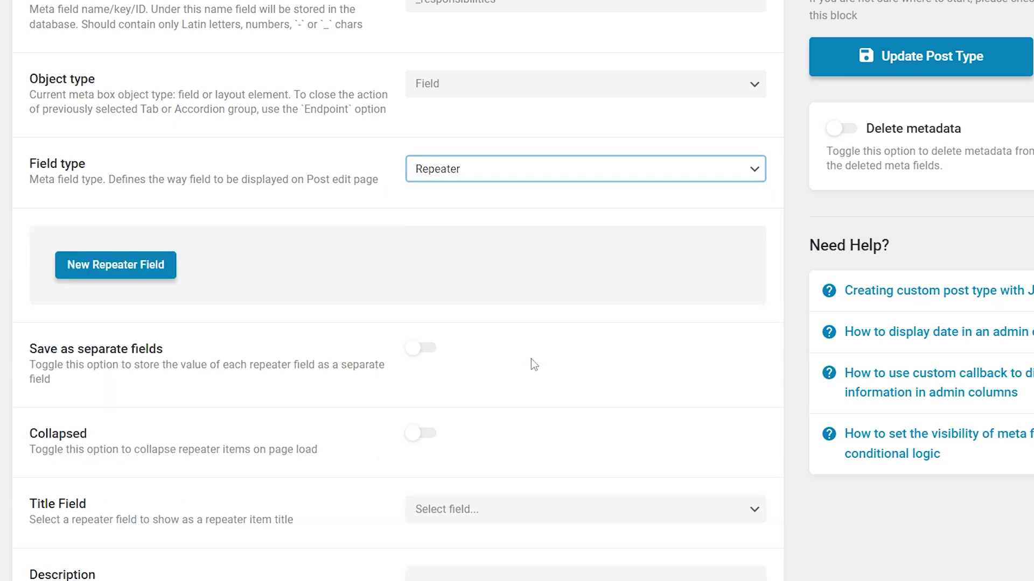
click(424, 350)
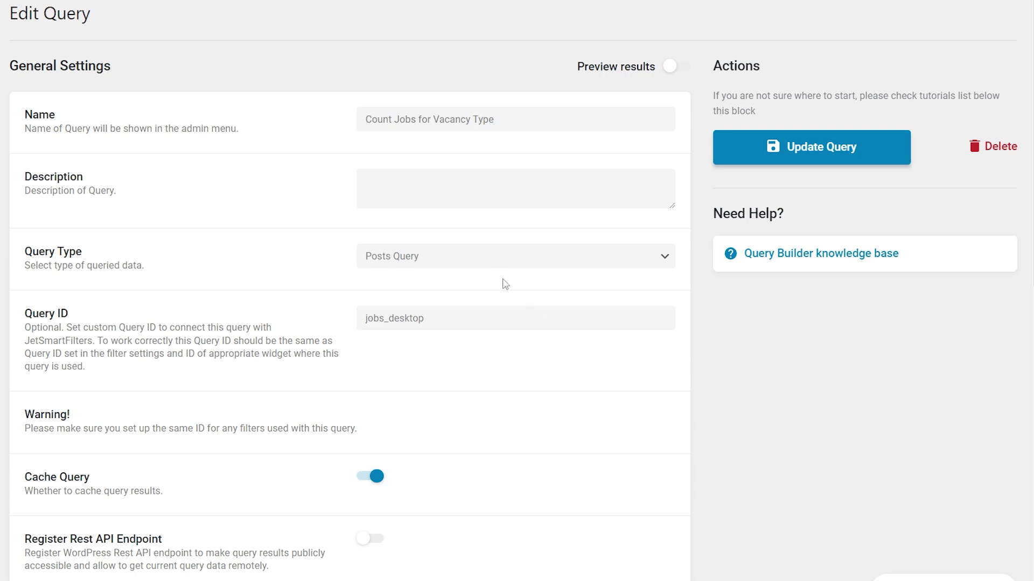
Set the query type to Merged Query, merging Posts queries.
click(495, 256)
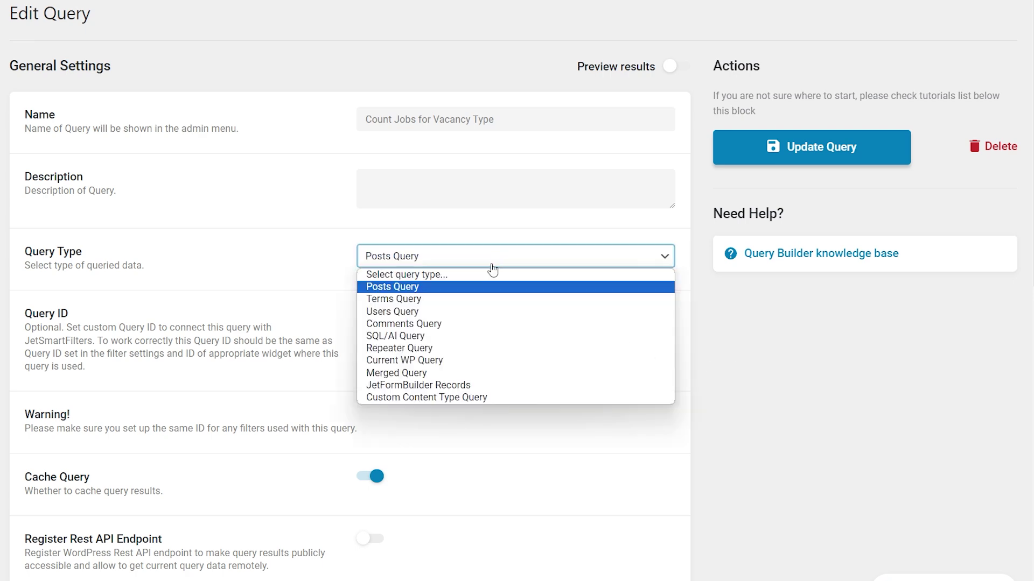
click(457, 375)
scroll(457, 375, down, 9)
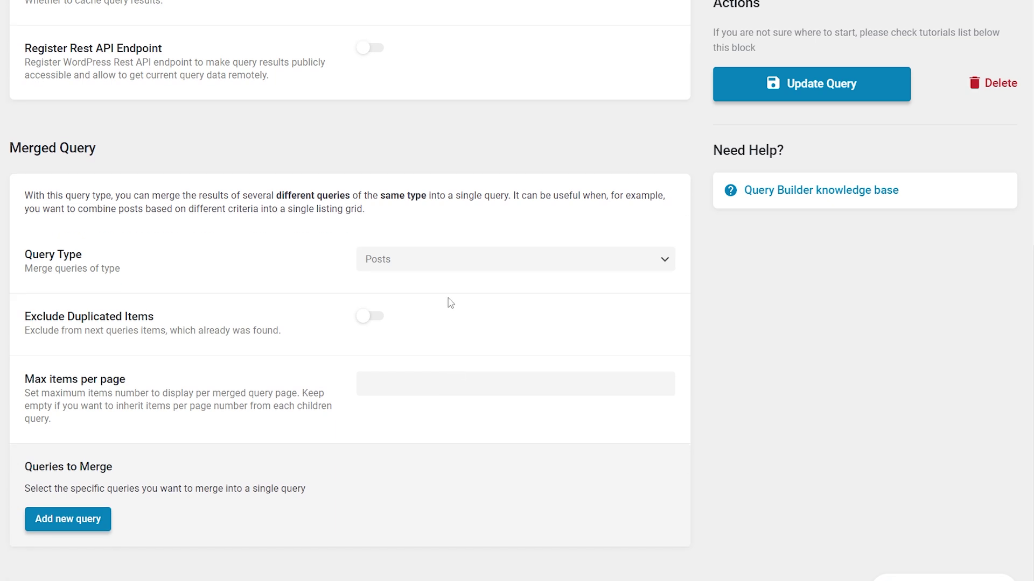
click(449, 264)
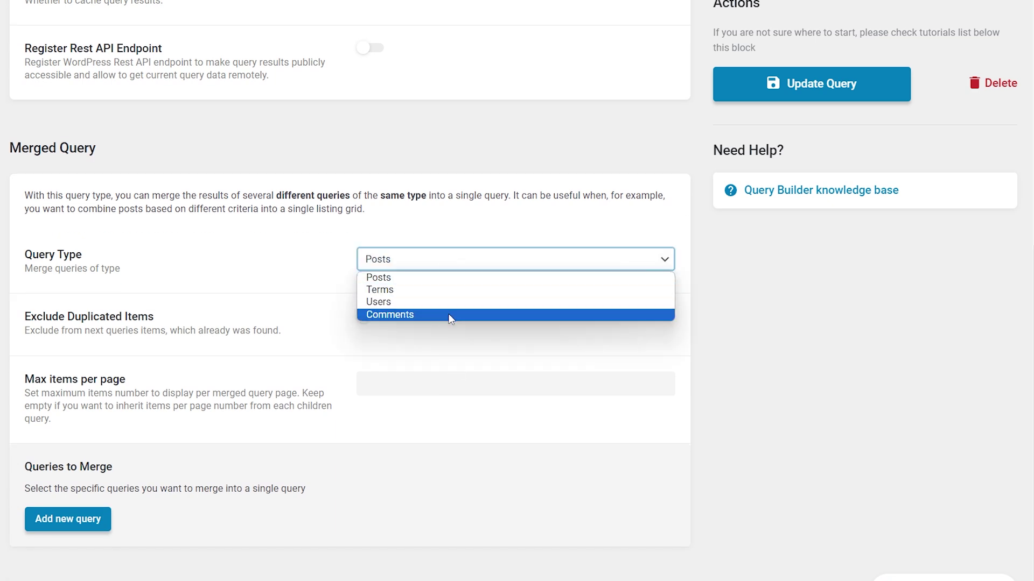
click(448, 278)
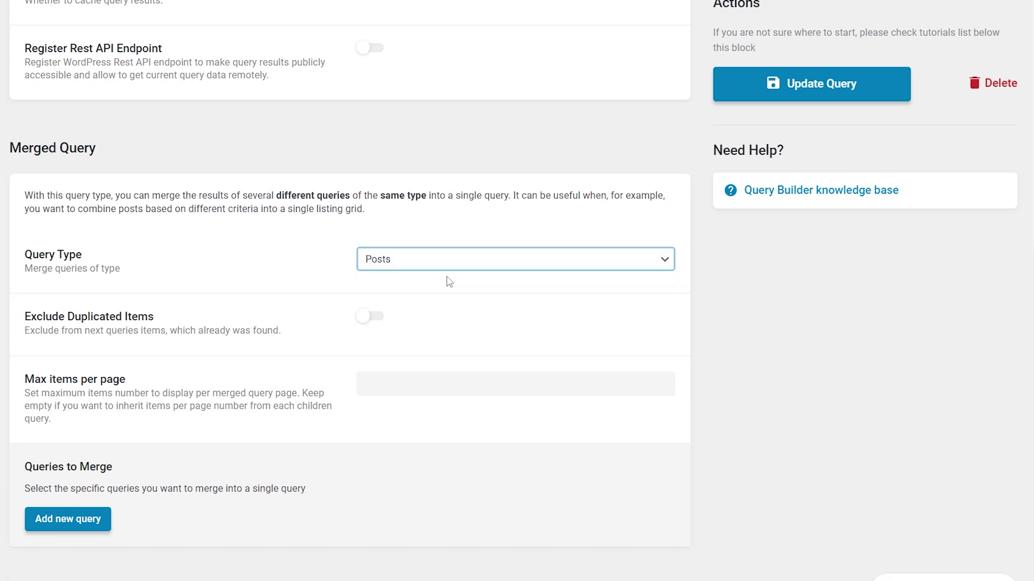
Add Count Jobs for Vacancy Type and Author post query as the two merged queries.
click(64, 519)
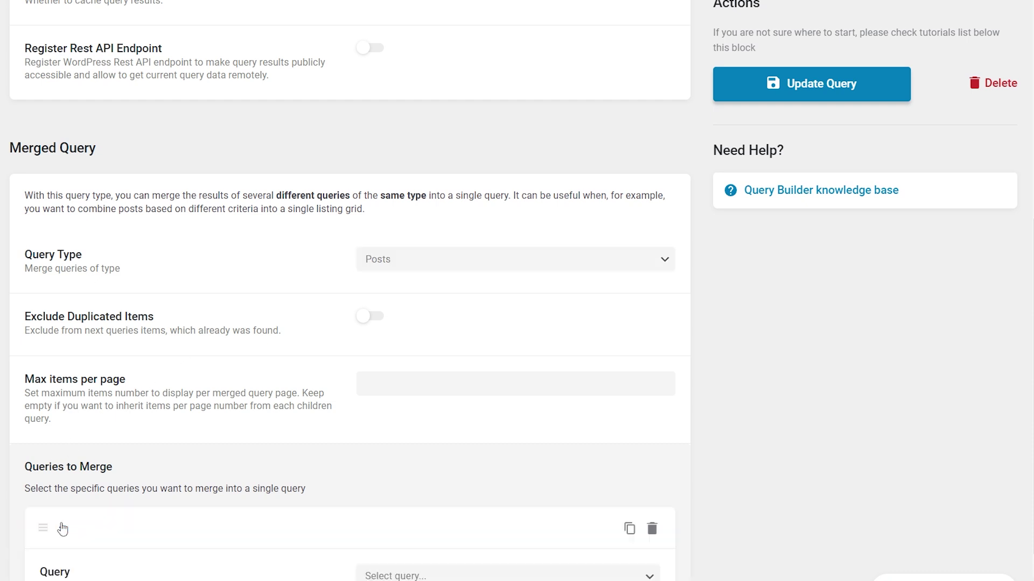
scroll(431, 474, down, 2)
click(477, 460)
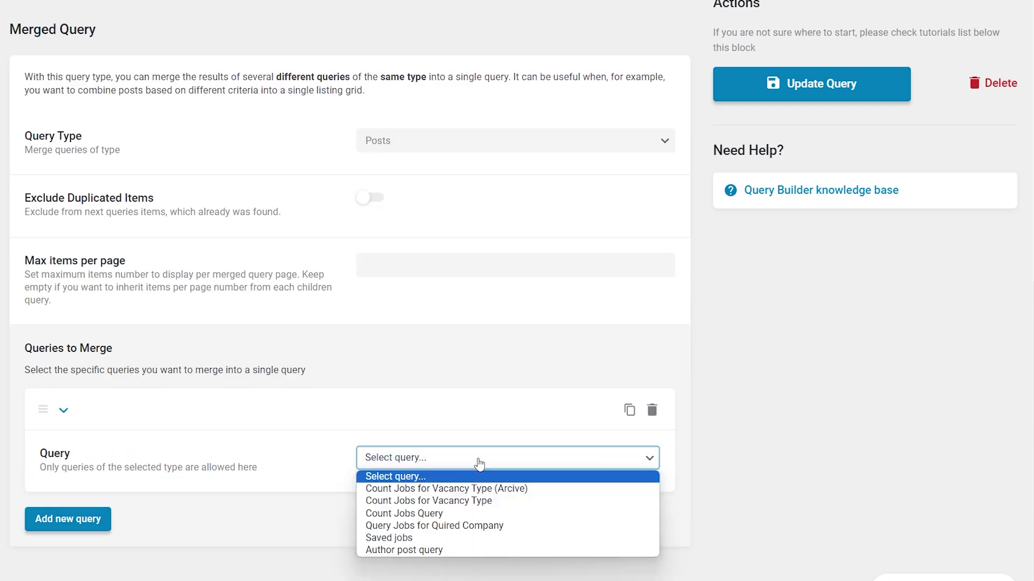
click(485, 502)
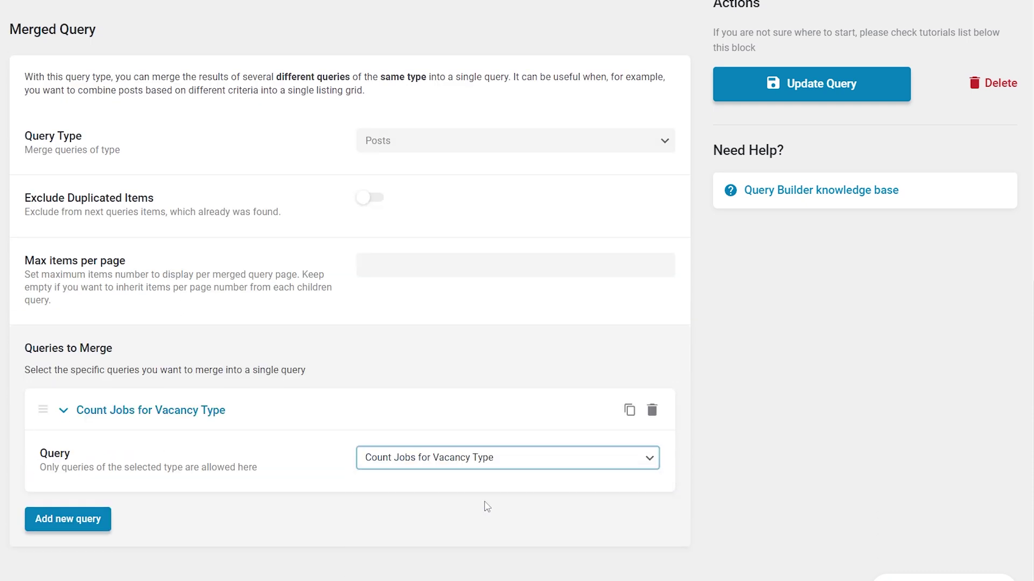
click(79, 520)
scroll(409, 518, down, 1)
click(438, 516)
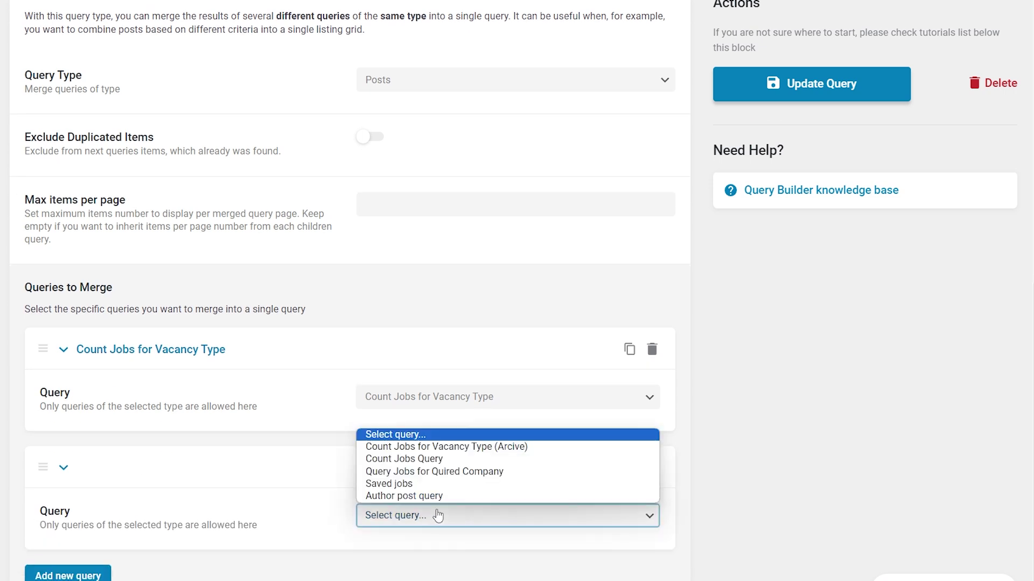
click(444, 495)
click(725, 466)
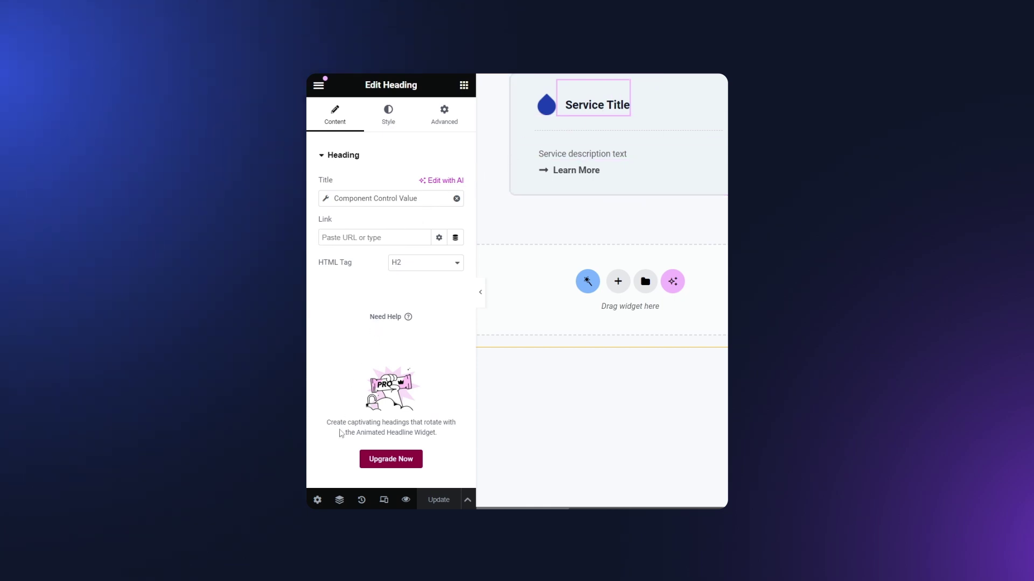
Show the Hosting Service component's settings with its Component Content Controls expanded.
click(318, 500)
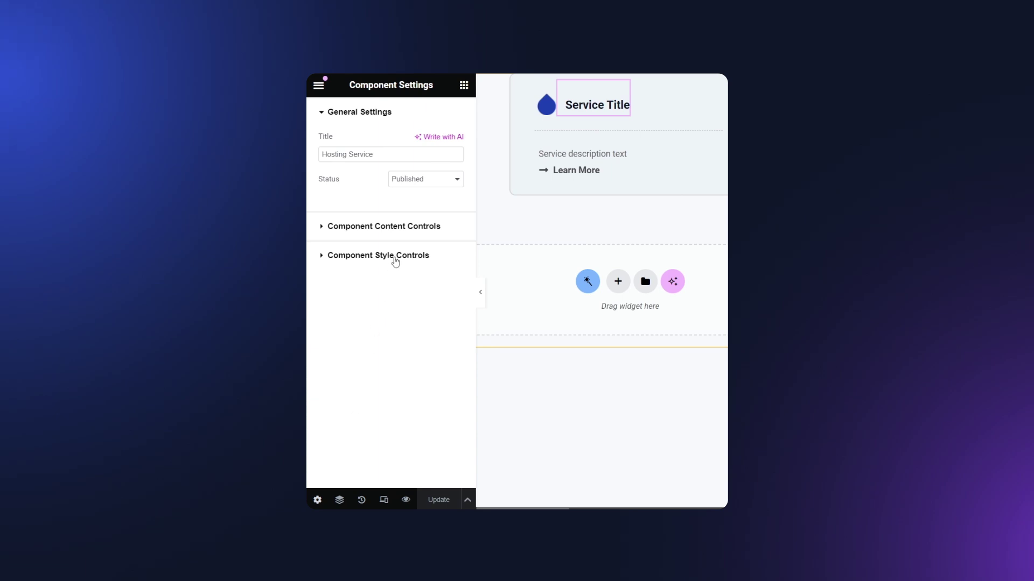
click(432, 226)
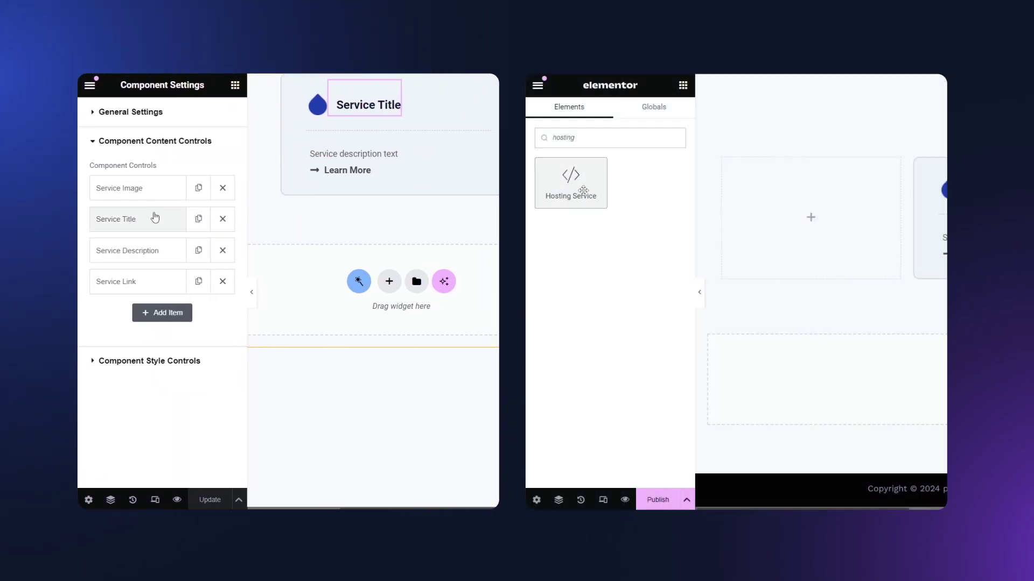
Place the Hosting Service component on the page.
click(181, 219)
drag(581, 192, 785, 235)
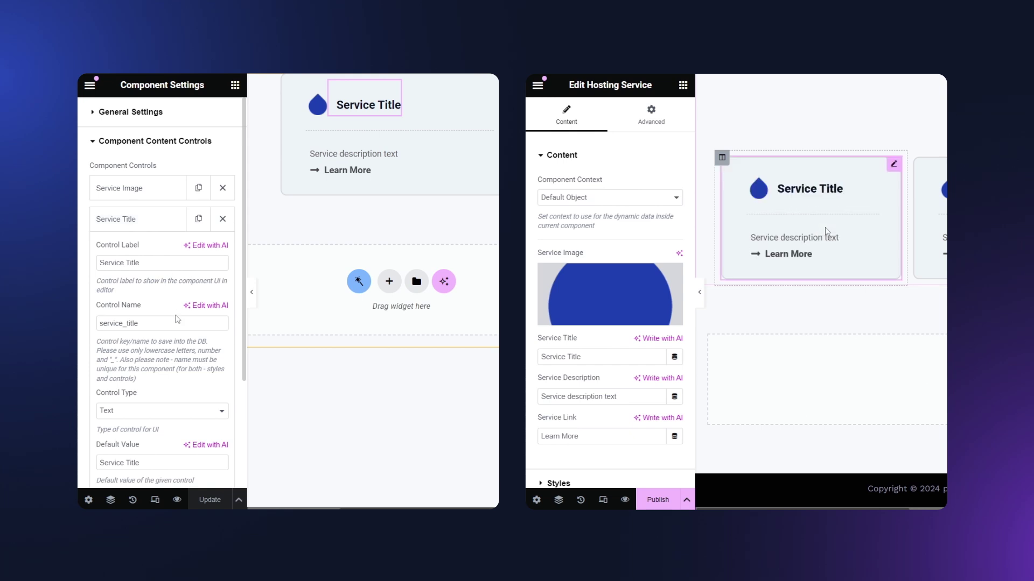
scroll(183, 351, down, 2)
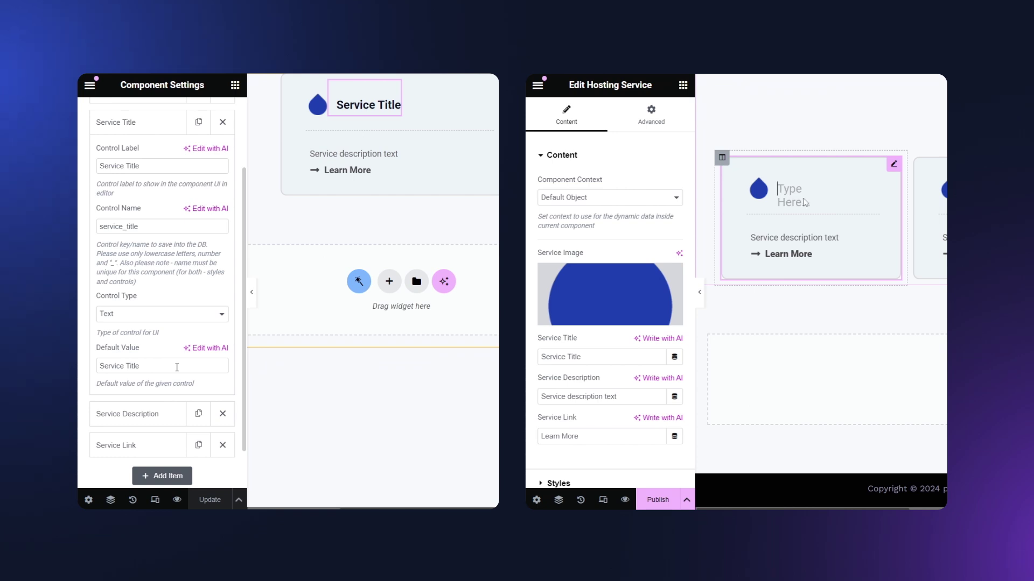
Set the card title to 'Hosting Service' and description to 'Choose the best hosting provider!'.
drag(581, 357, 528, 361)
text(H)
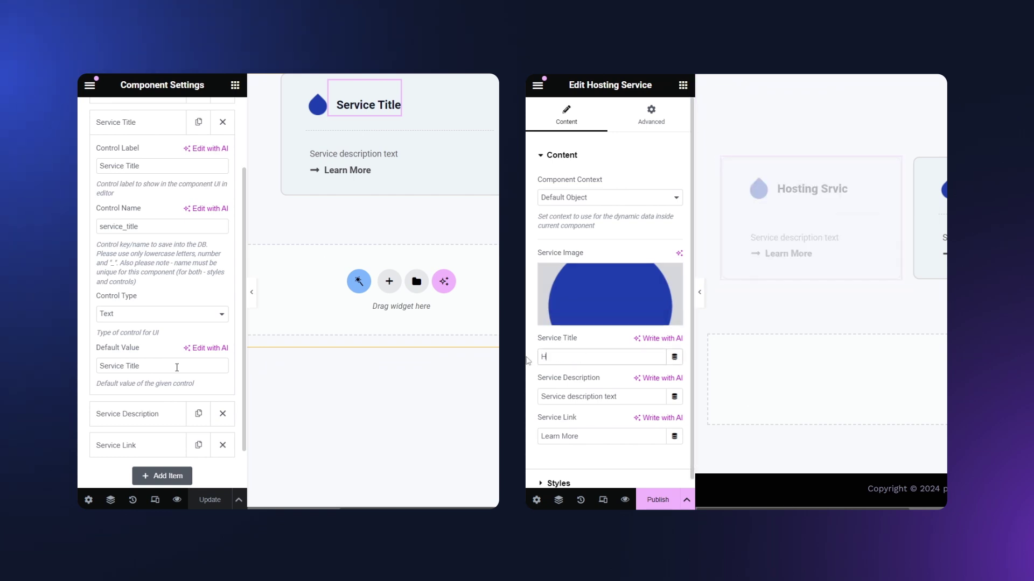
text(osting Service)
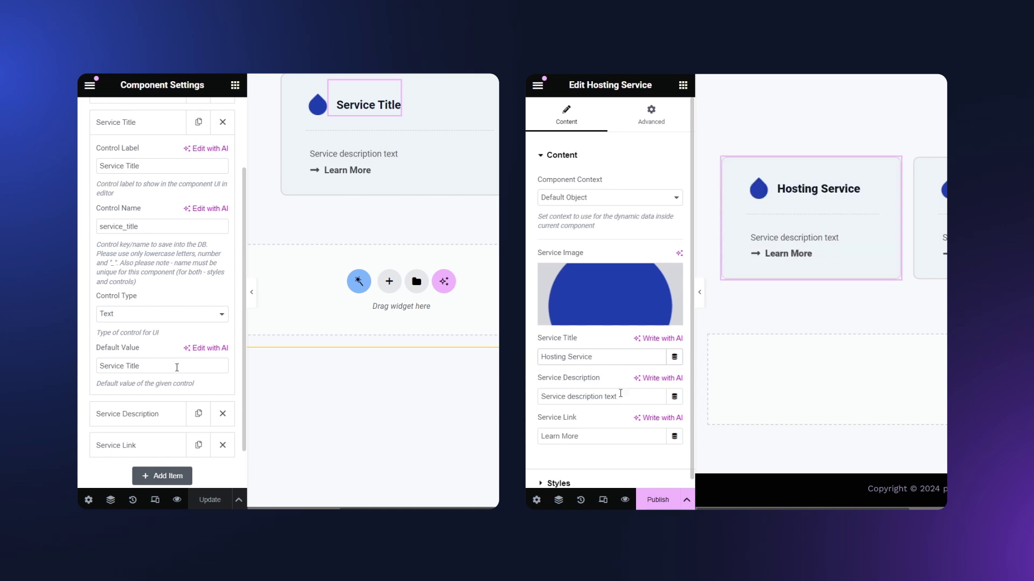
drag(620, 397, 531, 398)
text(Choos)
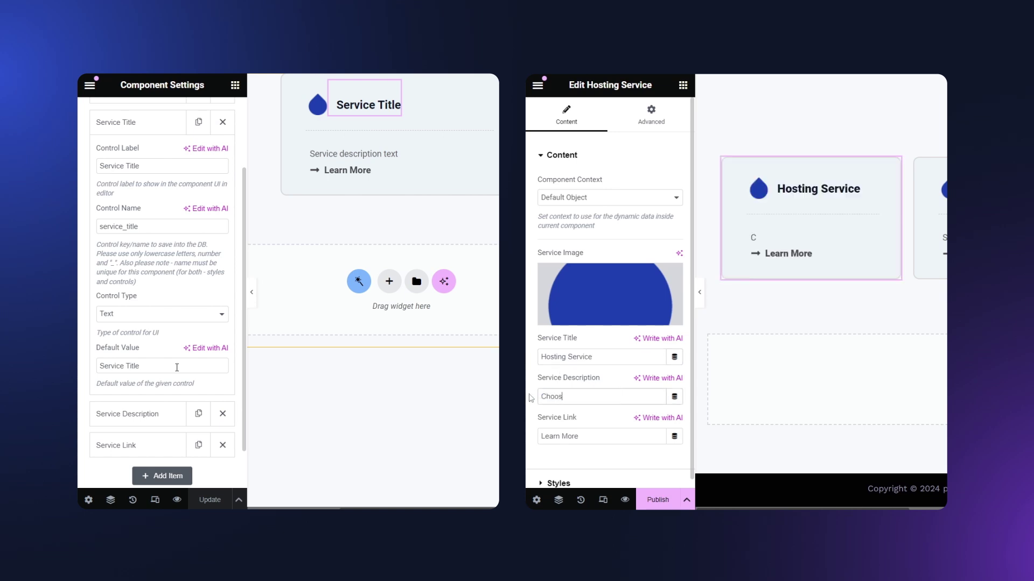
text(e the best hosting provid)
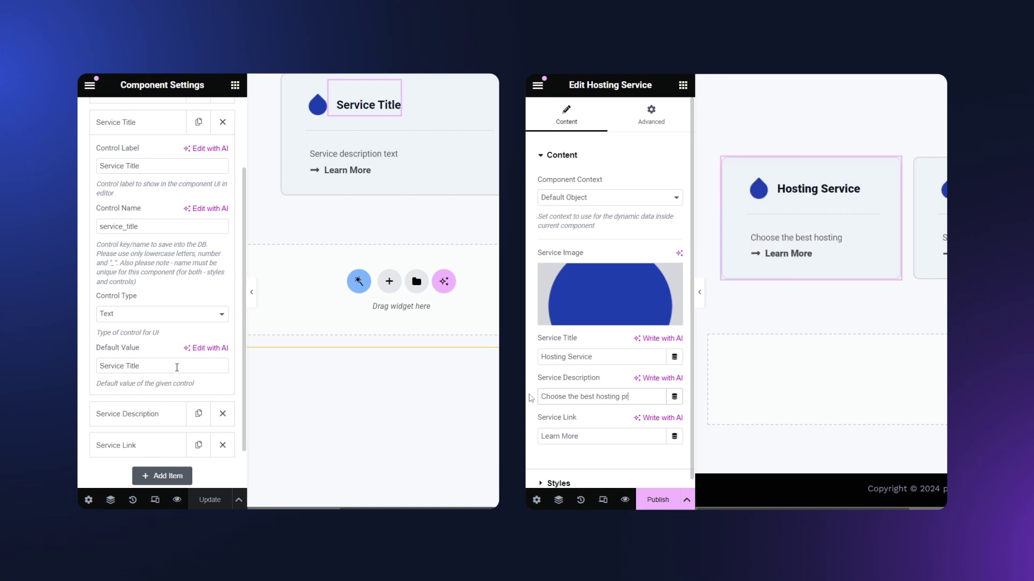
text(er!)
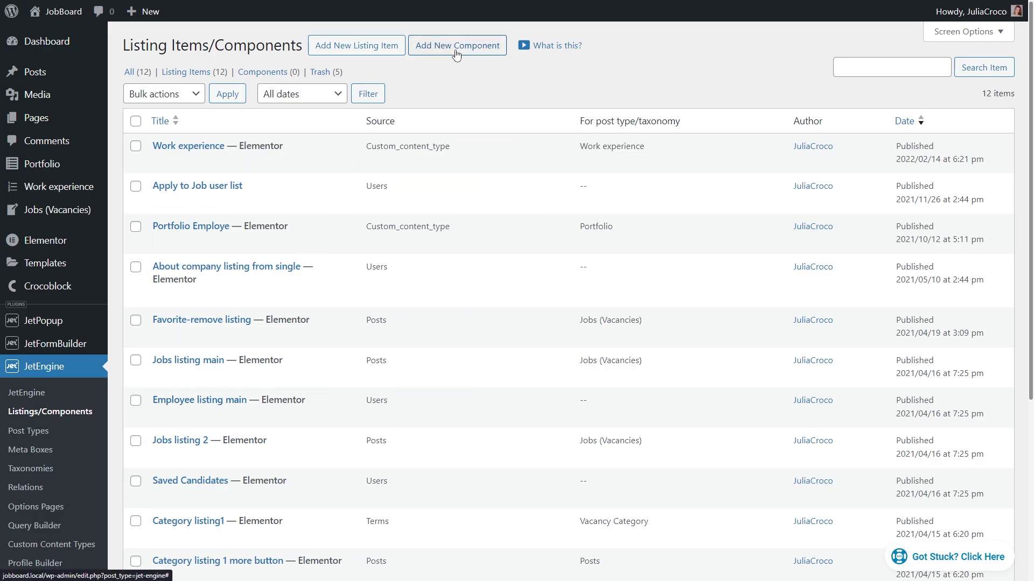
Create a new component named 'Service component' with the Elementor view.
click(456, 48)
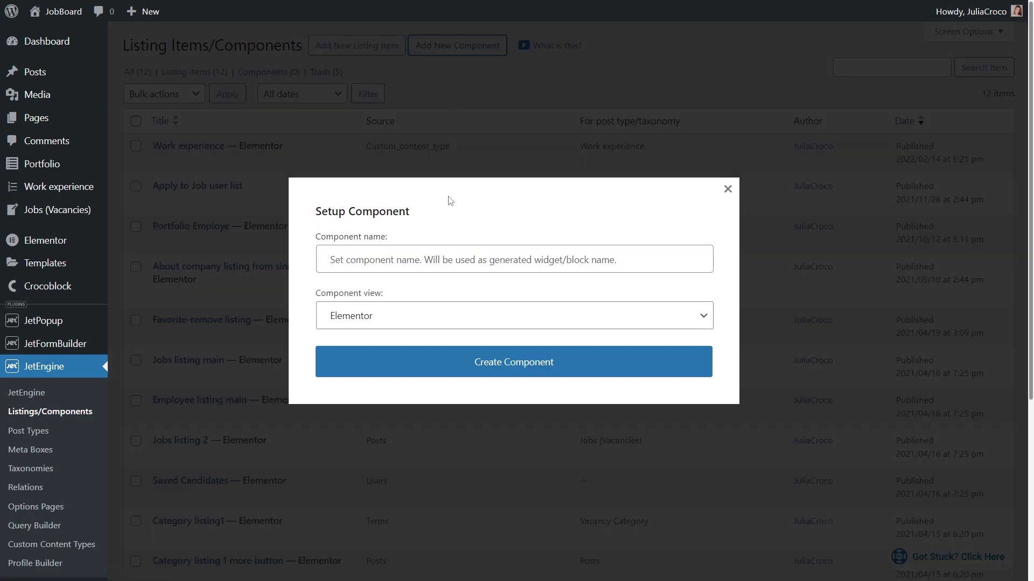
click(447, 258)
text(Service component)
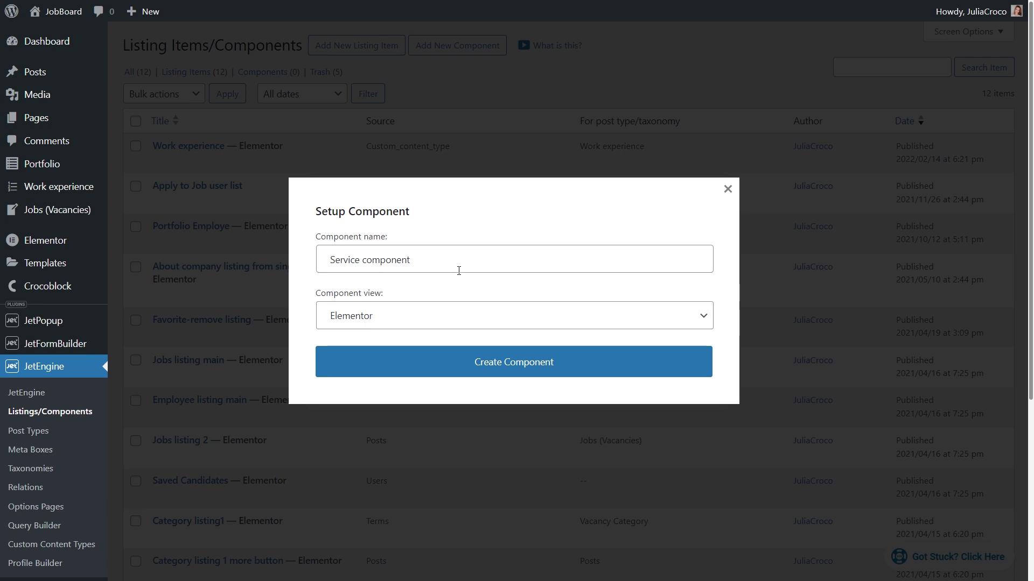
click(483, 320)
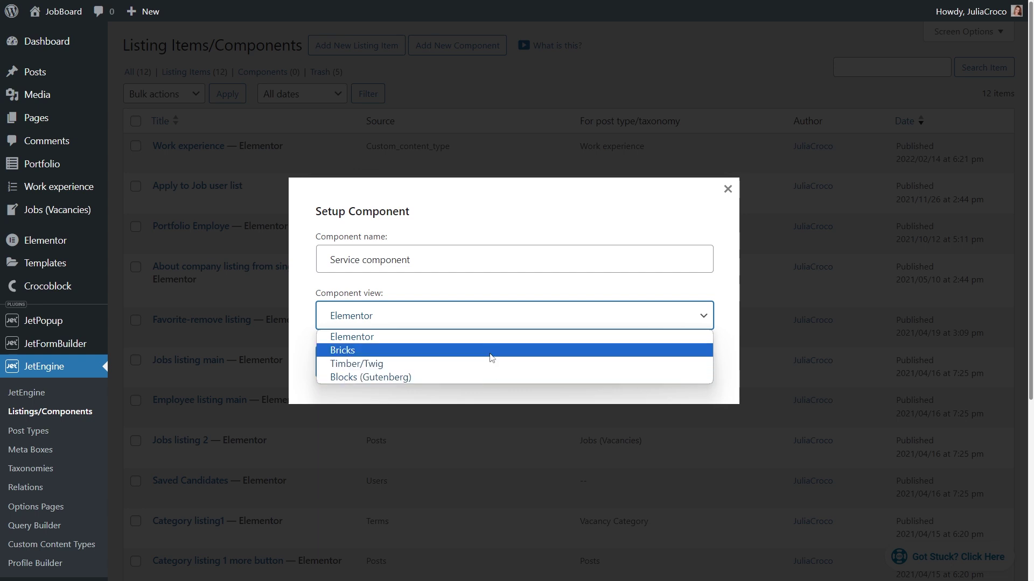
click(485, 336)
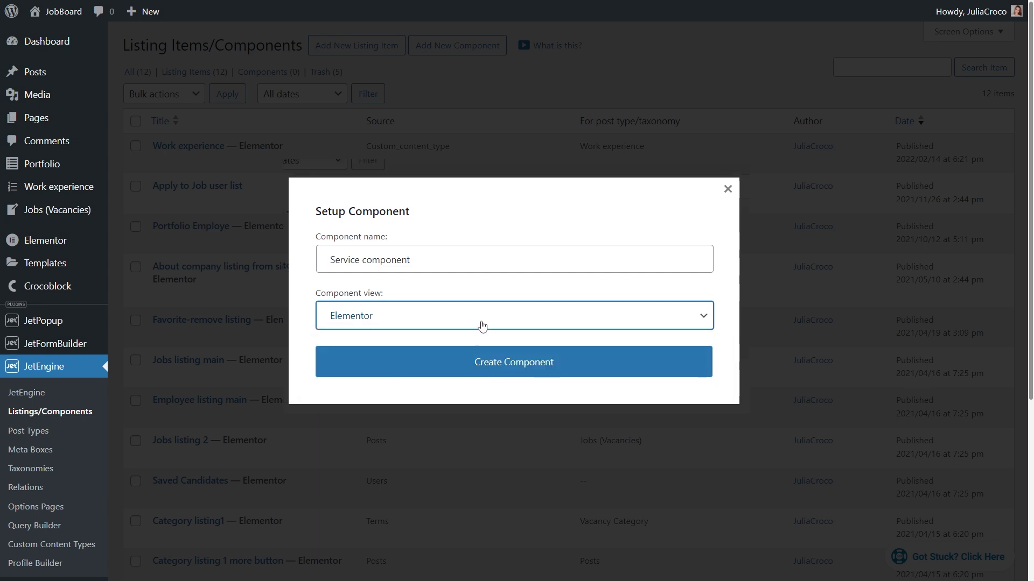
click(509, 363)
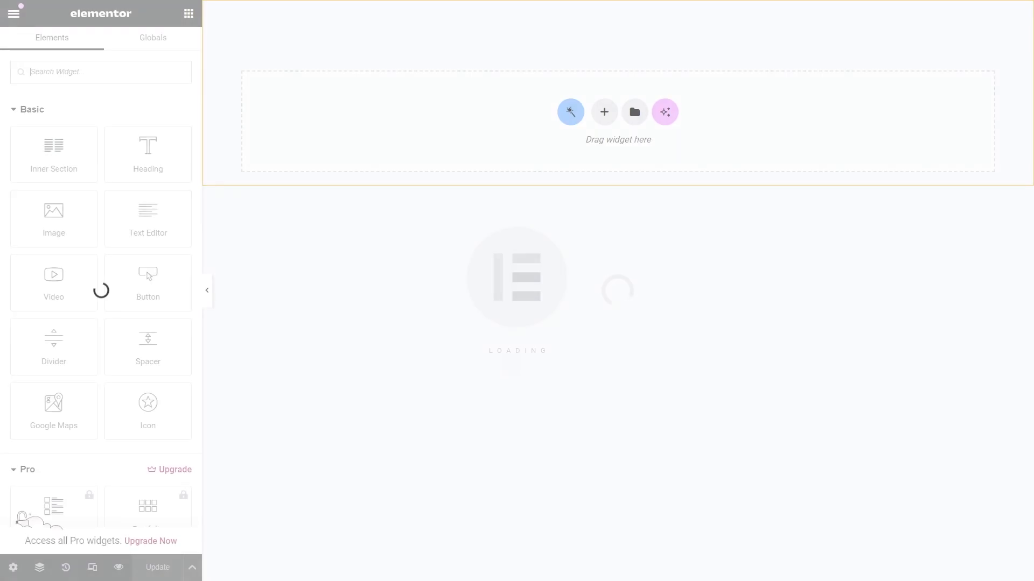
Add Heading, Image, Text Editor and Button widgets to the component and show its settings.
drag(148, 156, 449, 119)
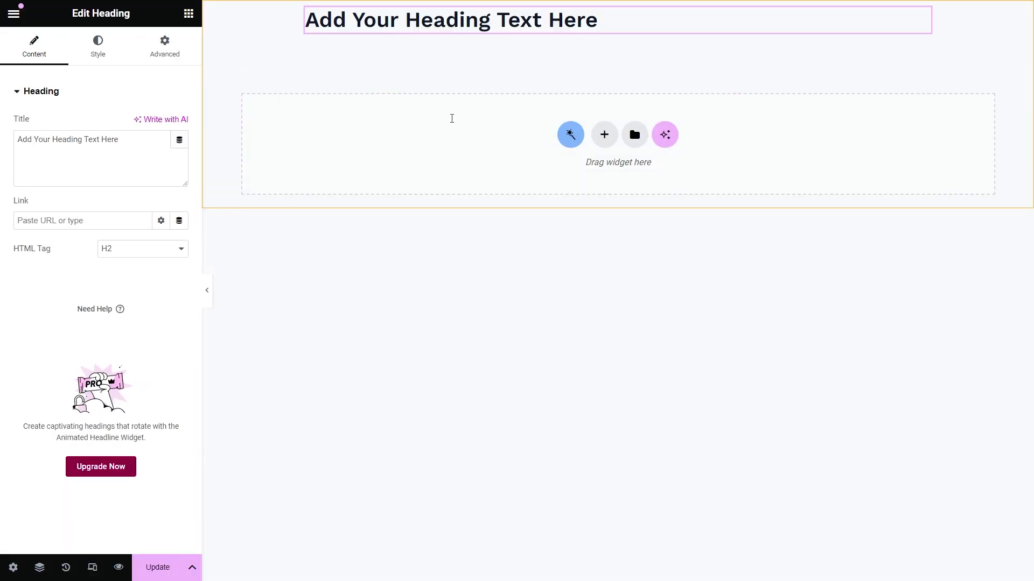
click(188, 13)
drag(54, 218, 498, 35)
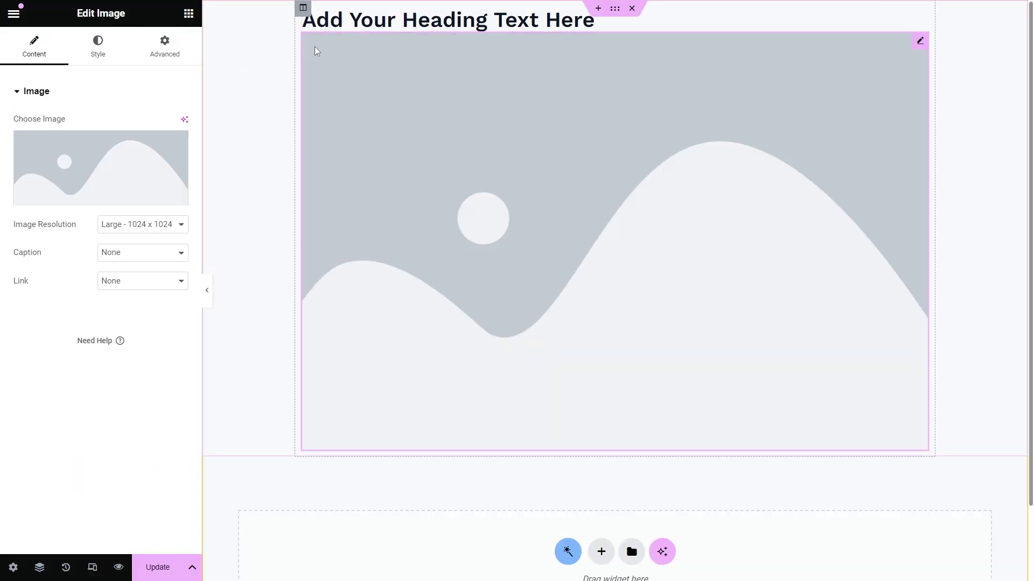
click(189, 13)
drag(148, 216, 455, 460)
click(188, 13)
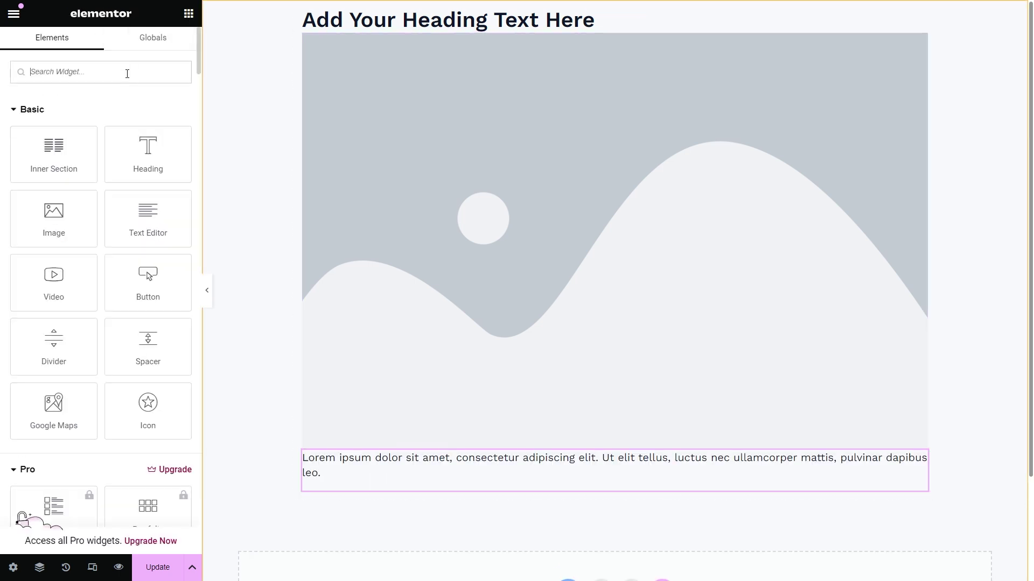
click(127, 74)
text(button)
drag(148, 121, 359, 483)
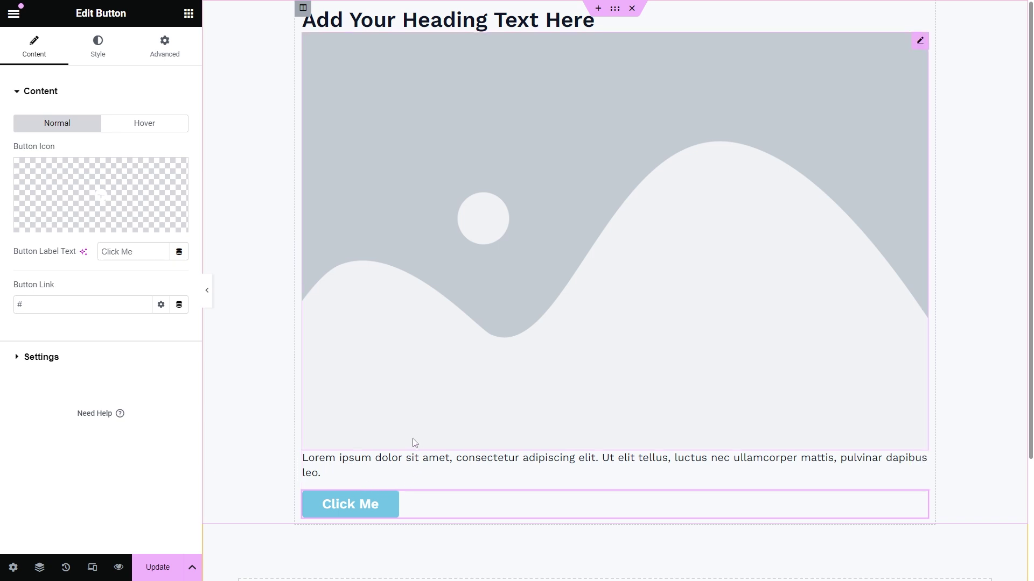
click(13, 568)
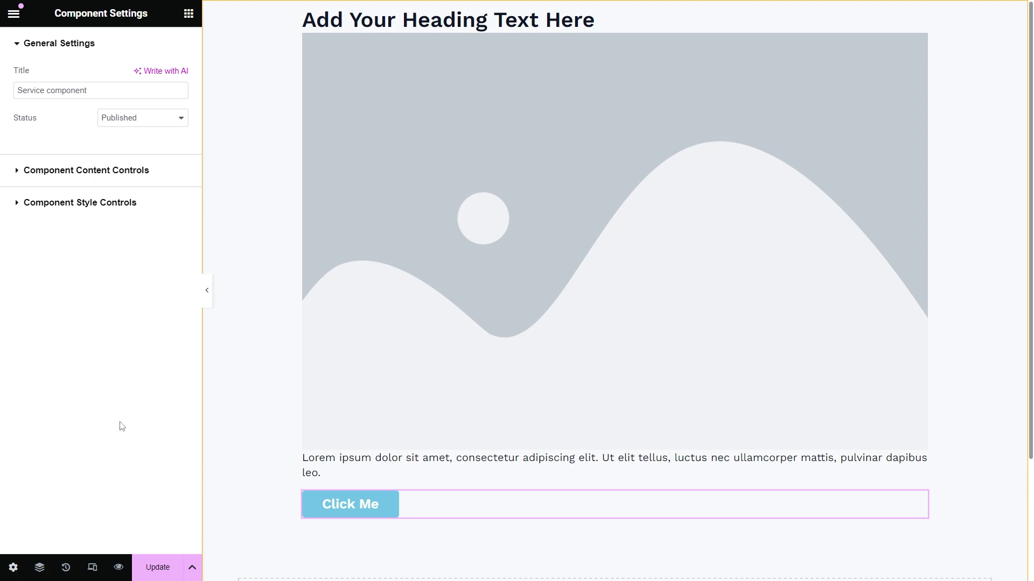
click(160, 168)
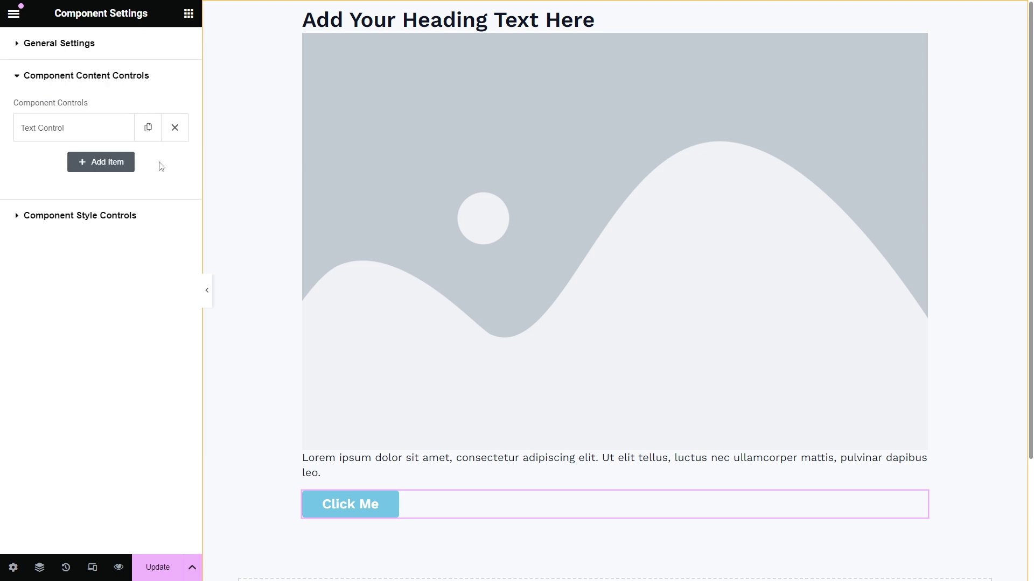
Turn the first control into Service image (service_image), a Single Media control.
click(78, 123)
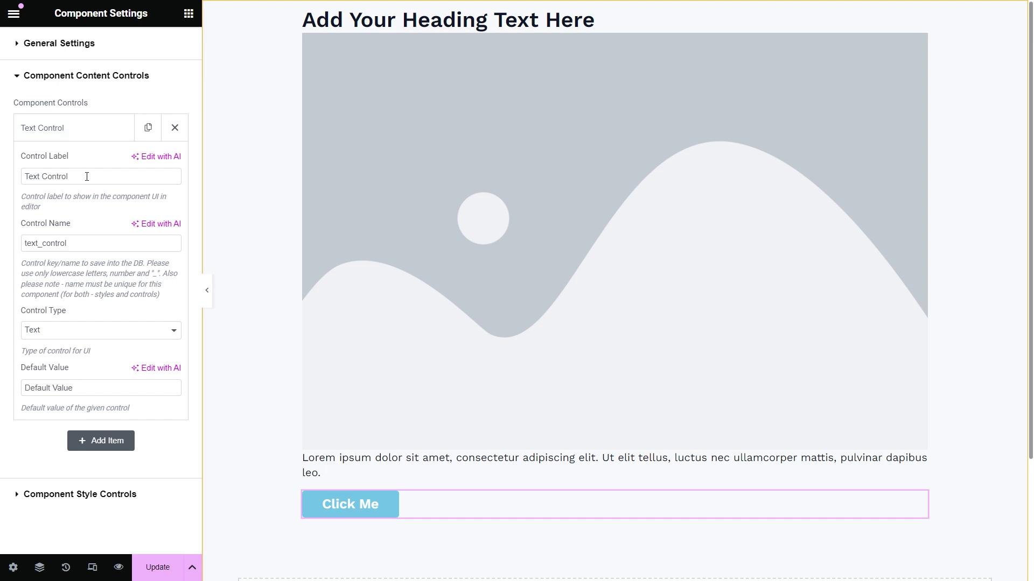
drag(87, 176, 25, 178)
text(Service image)
click(89, 239)
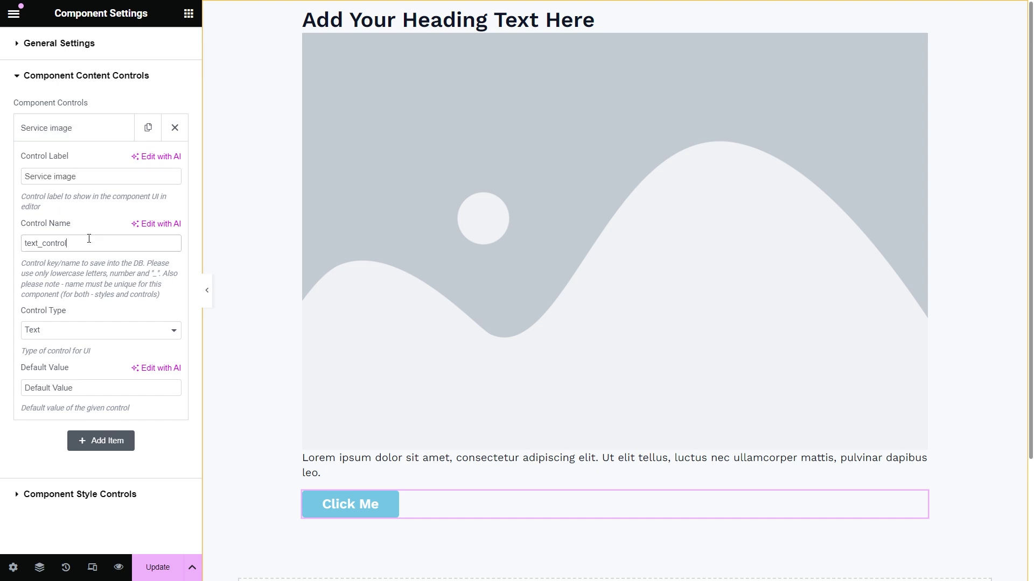
drag(89, 239, 22, 244)
text(service_image)
click(65, 330)
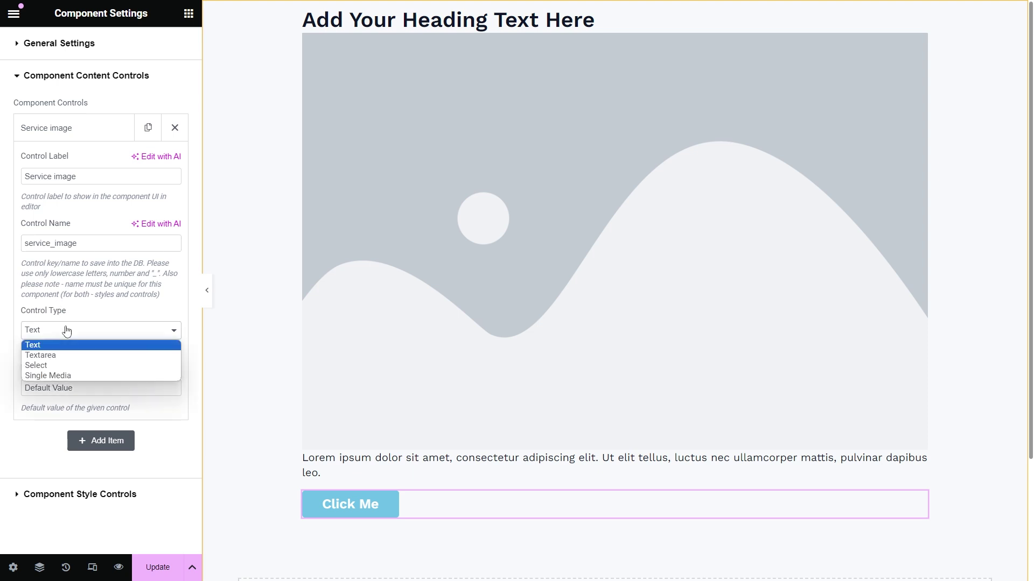
click(75, 375)
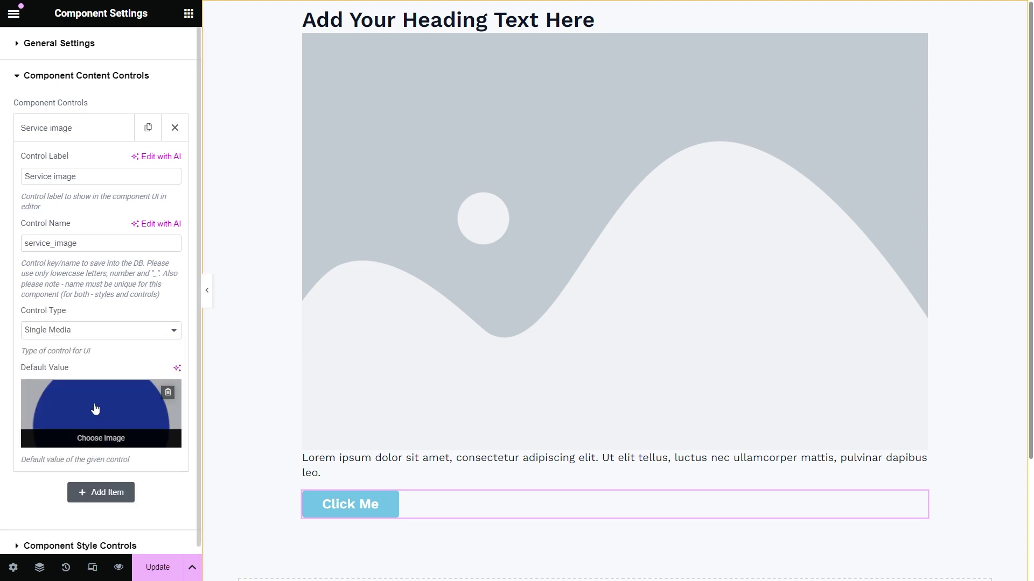
Add a Service title control with default value 'Service Title'.
click(101, 492)
text(Service title)
click(96, 270)
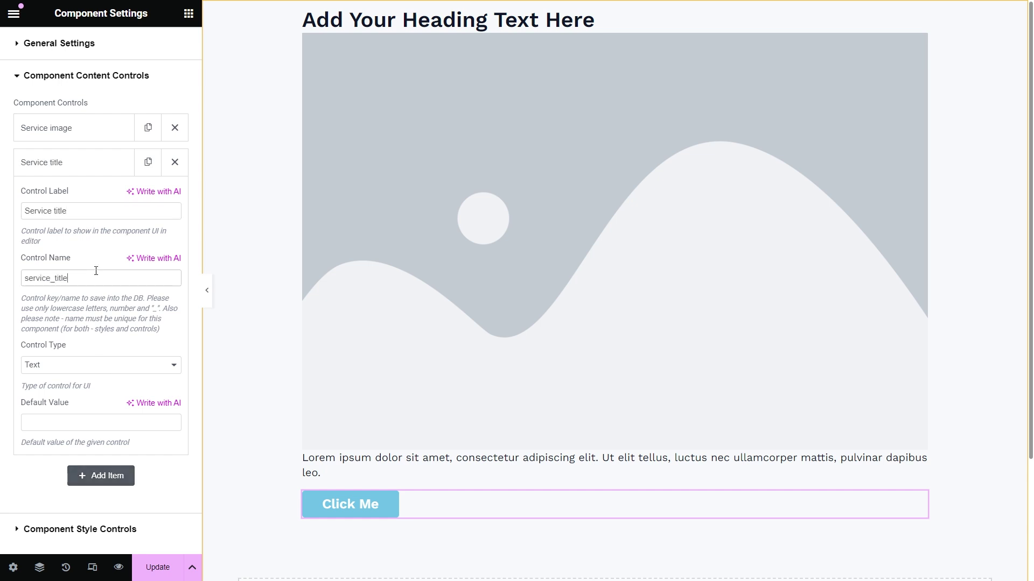
click(103, 423)
text(Service Title)
Add a Service description Textarea control (service_description) defaulting to 'Service description text'.
click(100, 476)
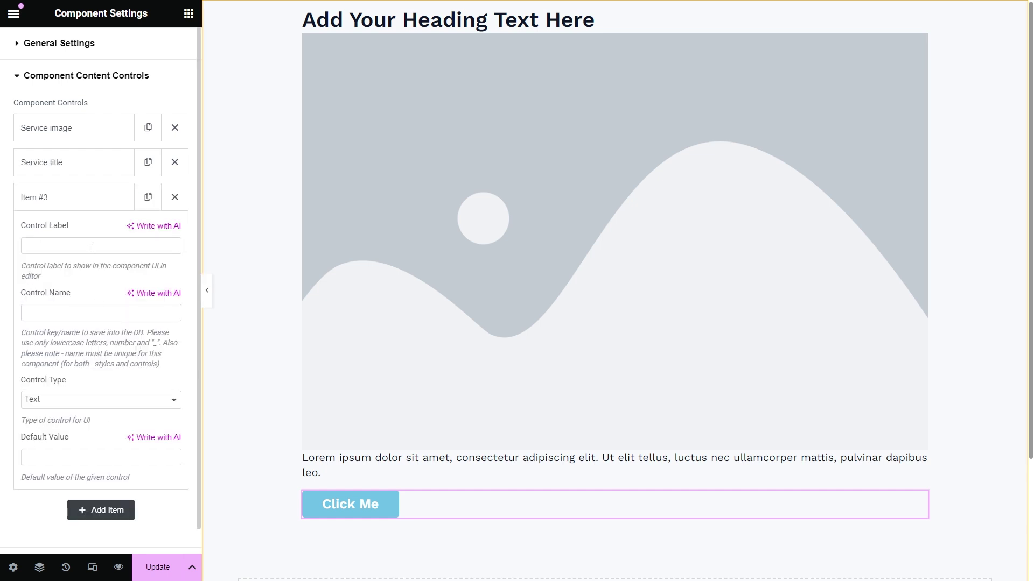
click(92, 246)
text(Service description)
click(105, 312)
text(service_description)
click(116, 400)
click(117, 426)
click(105, 458)
text(Service description text)
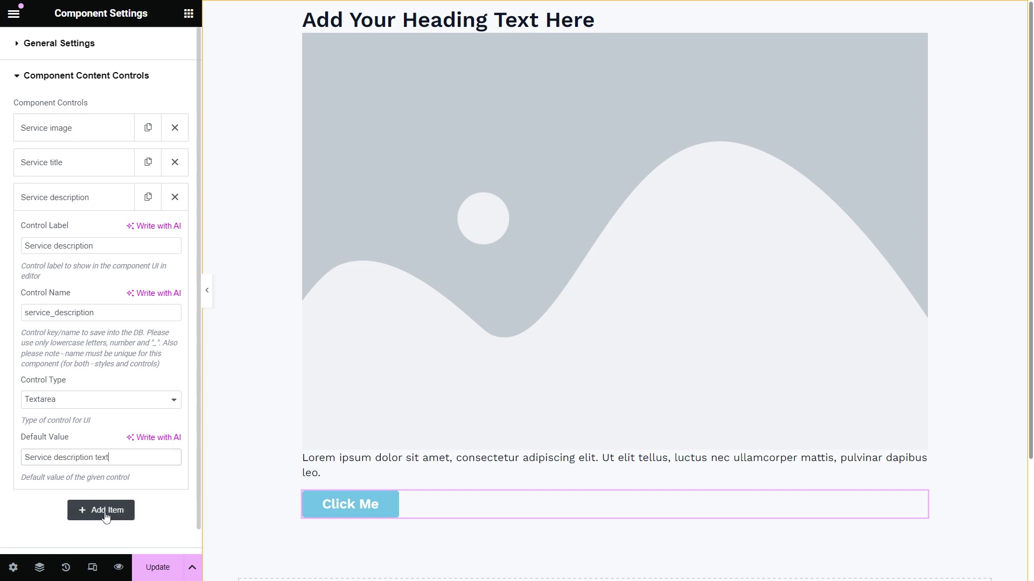
Add a Service link control (service_link) with default 'Learn More'.
click(102, 511)
click(91, 281)
text(Service link)
click(83, 348)
text(service_link)
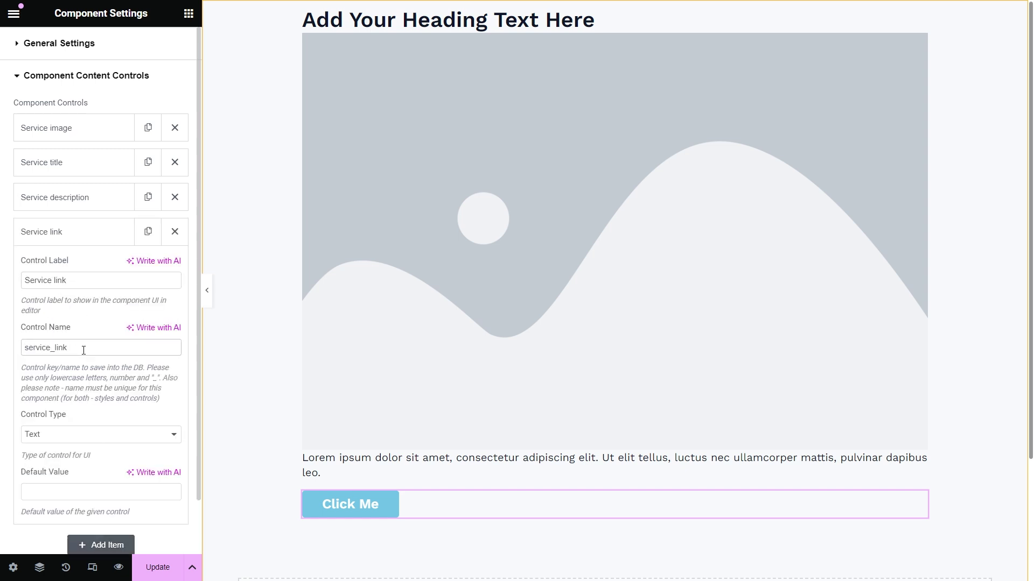
click(86, 491)
text(Learn More)
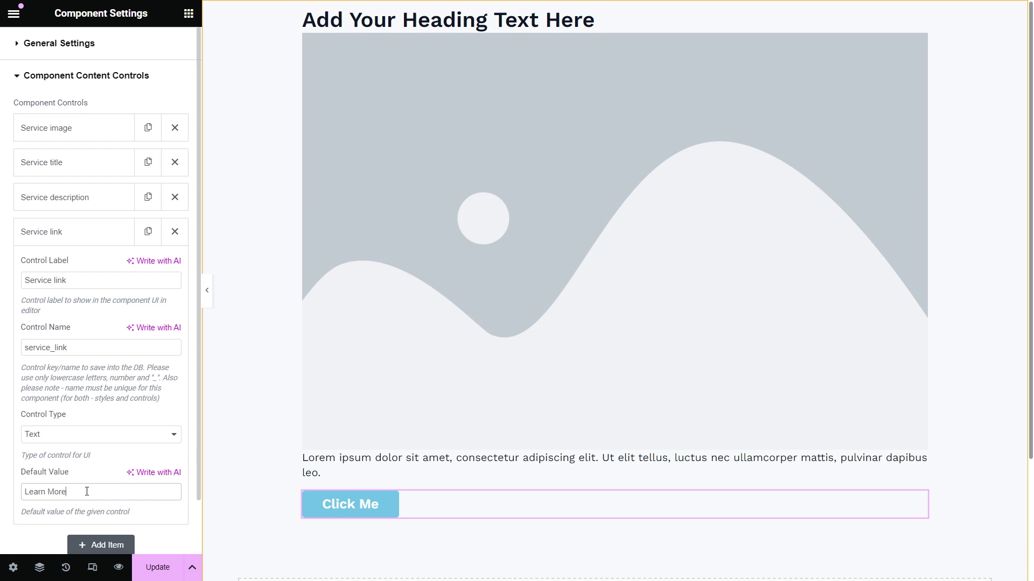
click(85, 239)
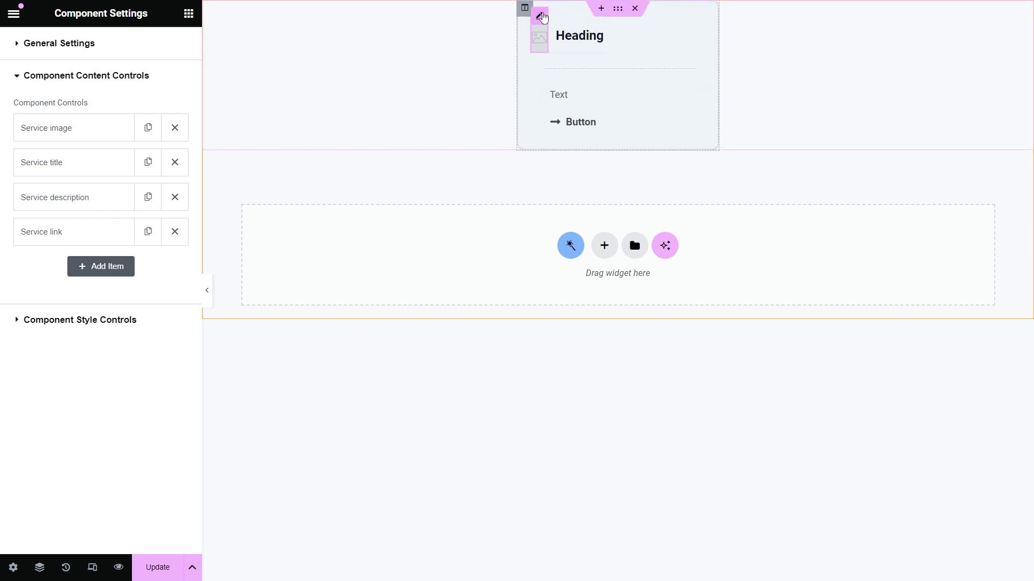
Select the card's image widget for editing.
click(541, 16)
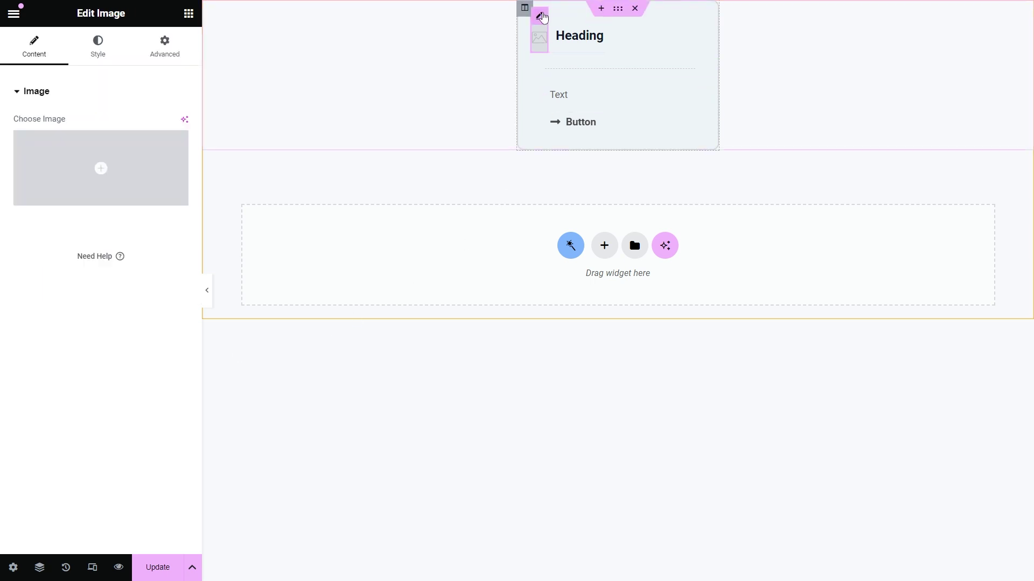
Feed the image from the service_image component control and apply a 35 px width.
mouse_move(141, 176)
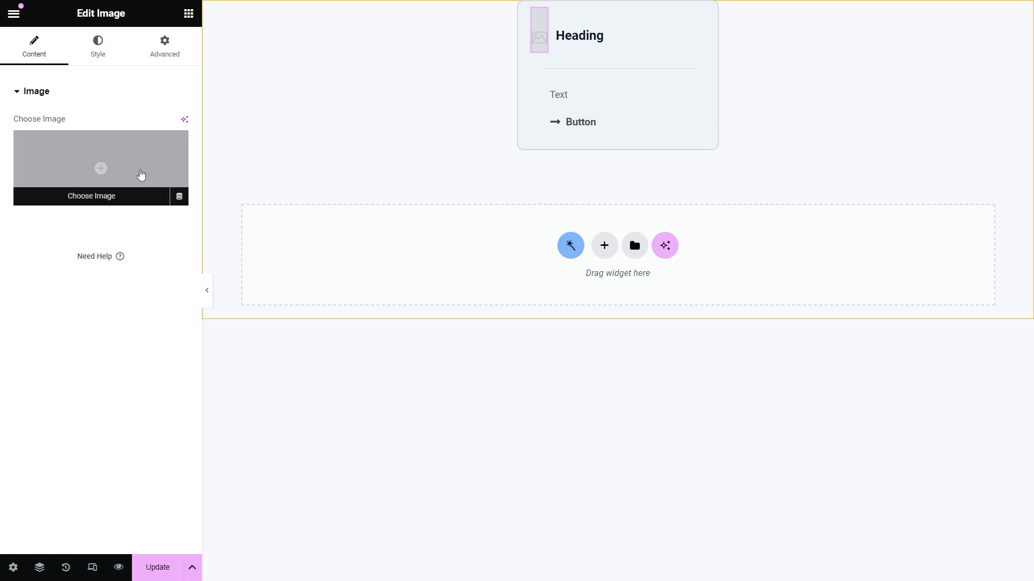
click(179, 197)
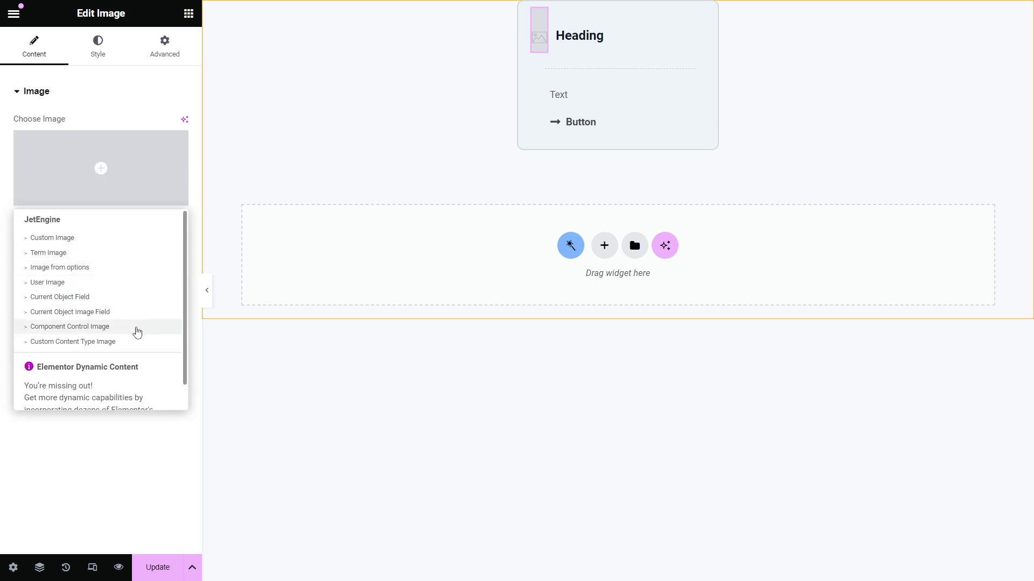
click(138, 327)
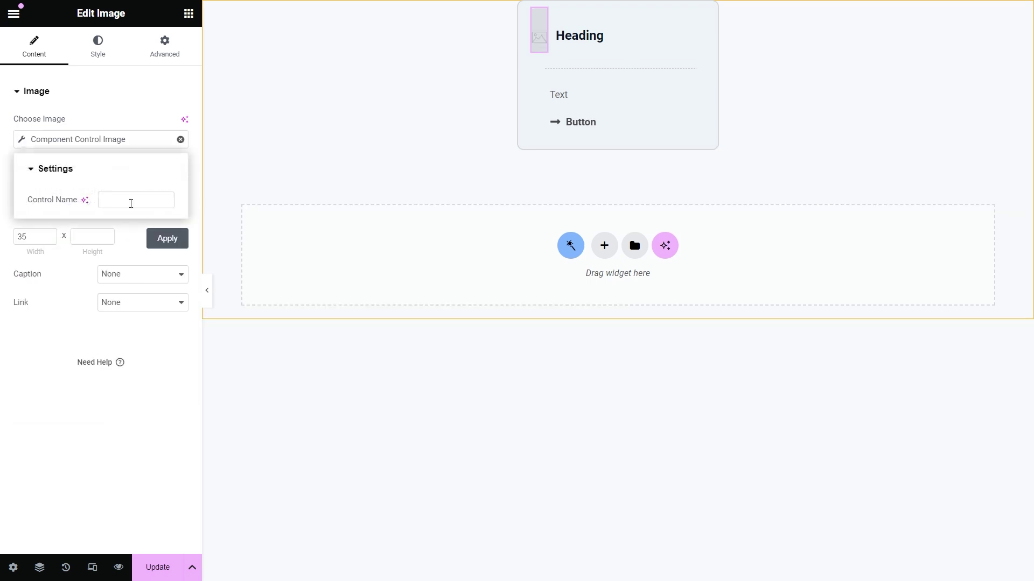
click(130, 200)
text(service_image)
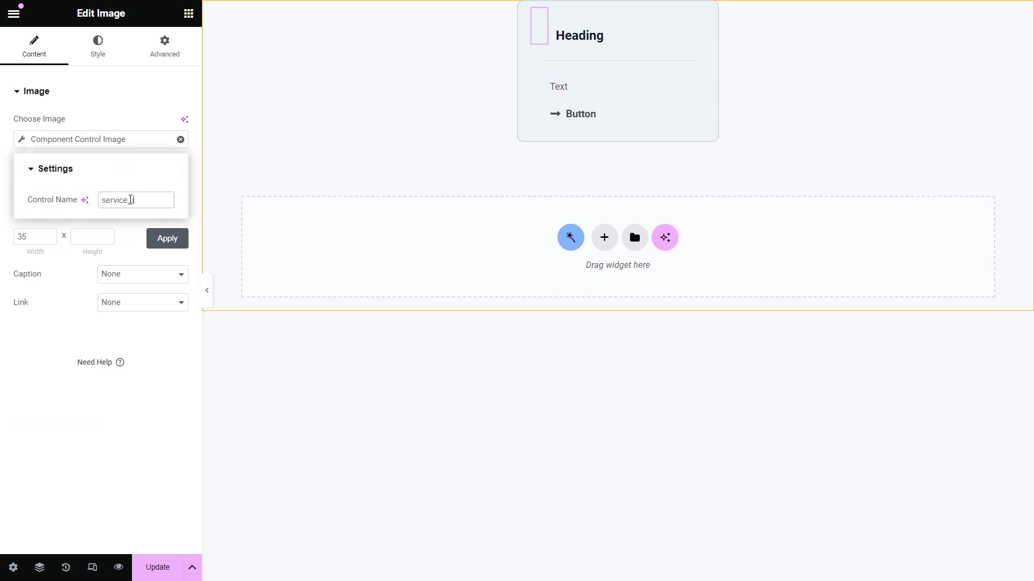
click(131, 227)
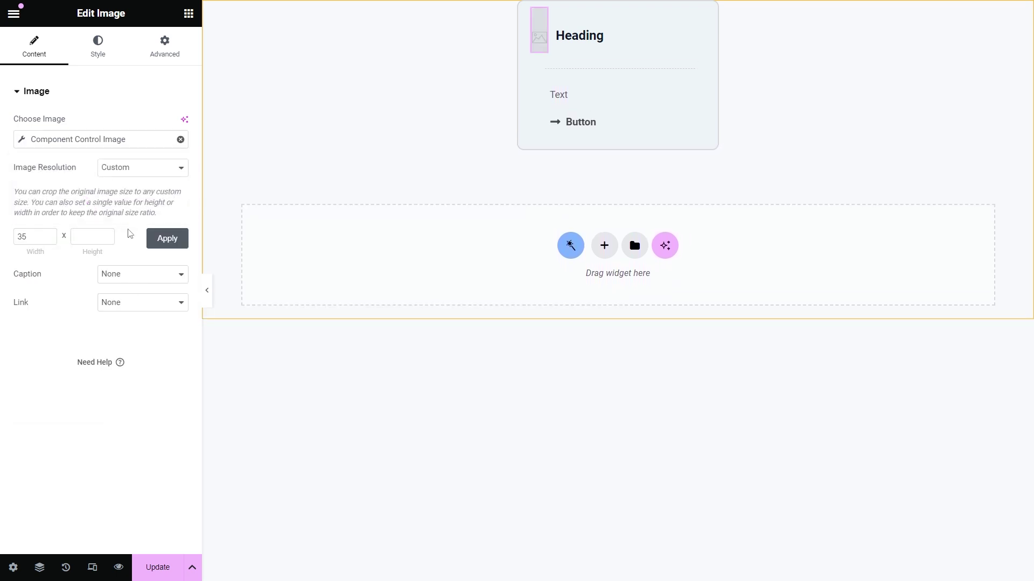
click(168, 241)
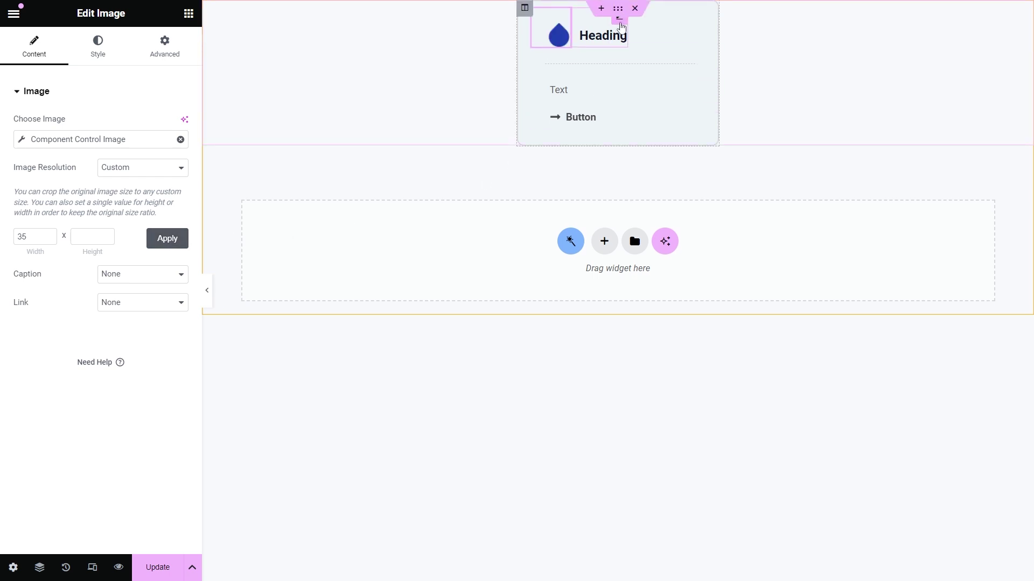
Bind the heading title to the service_title Component Control Value.
click(620, 26)
click(179, 140)
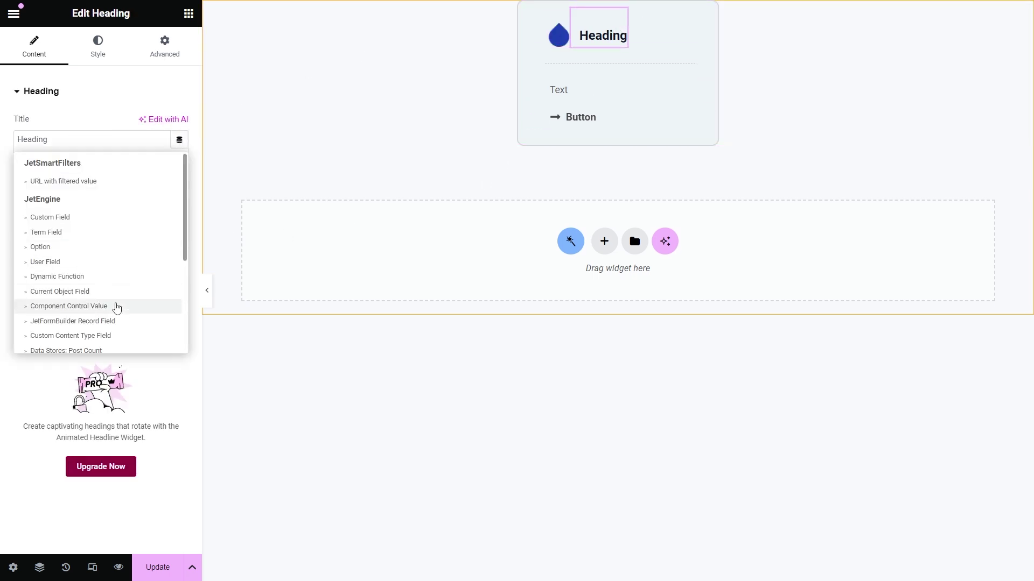
click(116, 307)
click(130, 200)
text(service_titl)
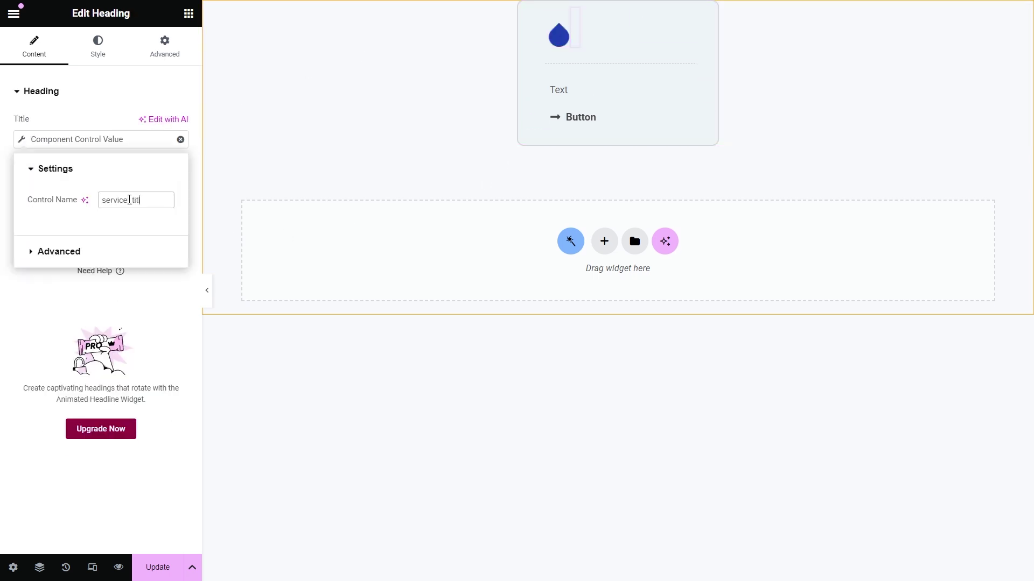
text(e)
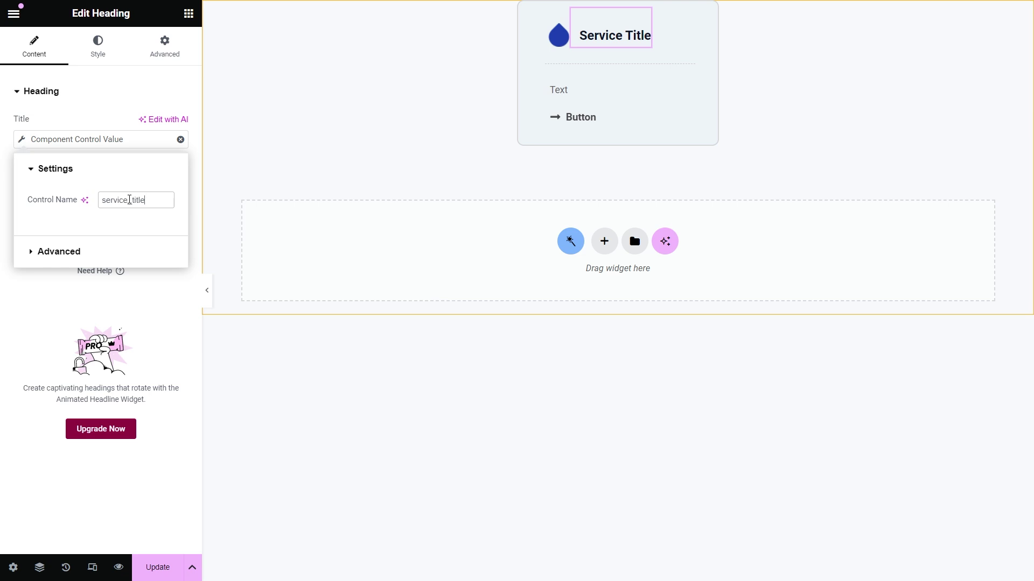
click(134, 292)
Bind the Text element to the service_description Component Control Value.
click(575, 91)
click(179, 140)
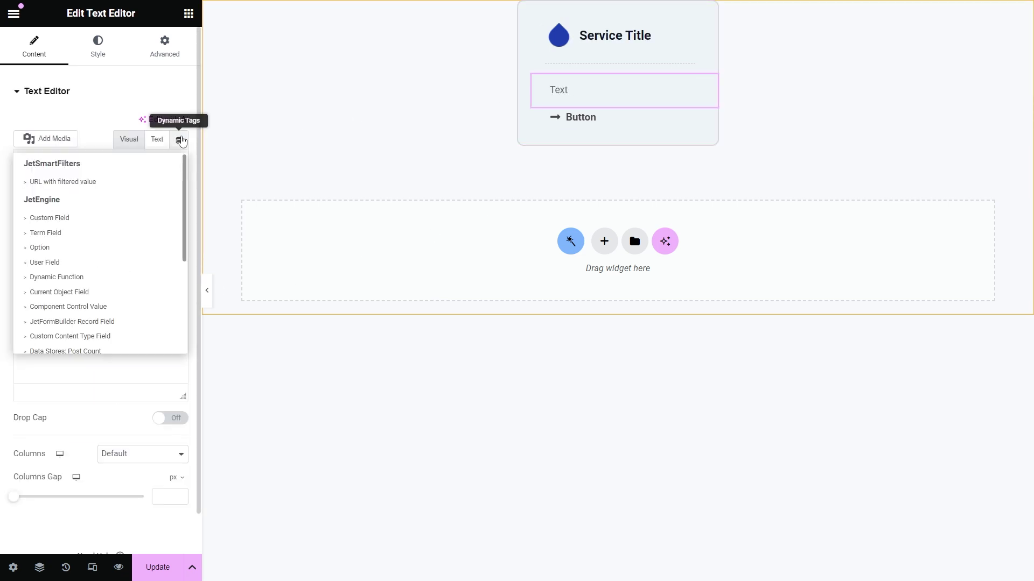
click(121, 304)
click(129, 199)
text(service_description)
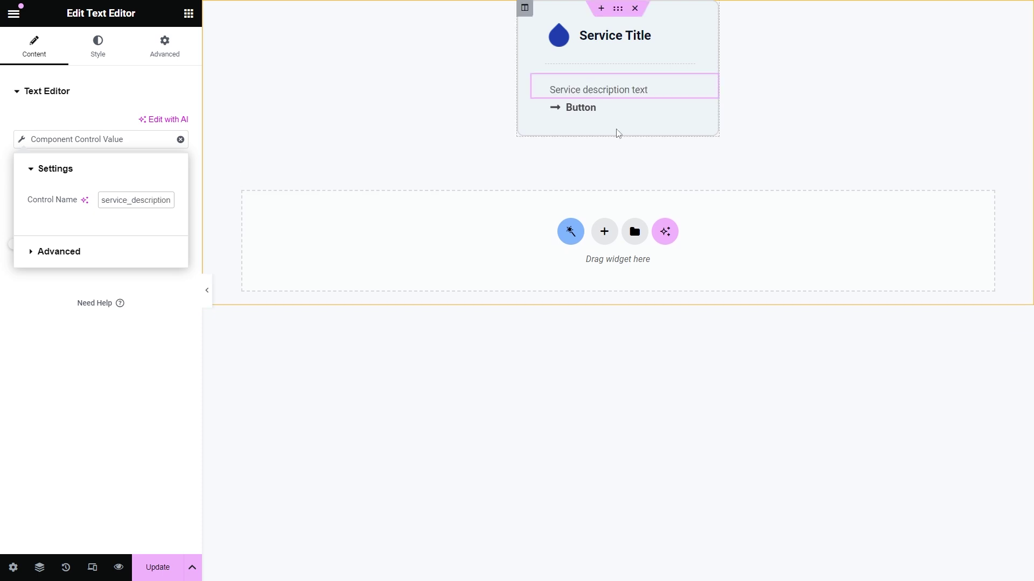
Bind the button label to the service_btn Component Control Value.
click(618, 107)
click(179, 252)
click(130, 418)
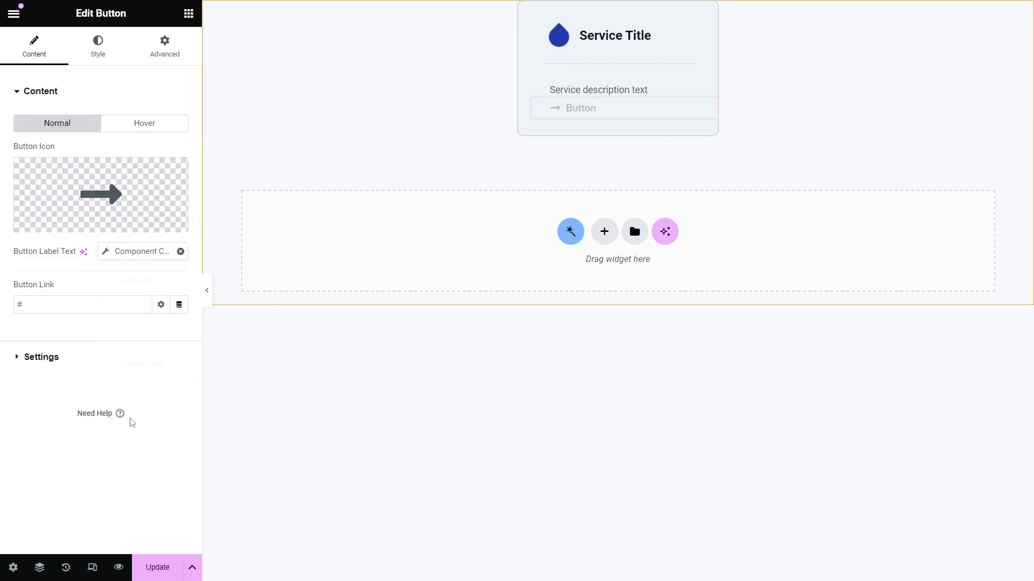
click(202, 311)
text(service_)
text(btn)
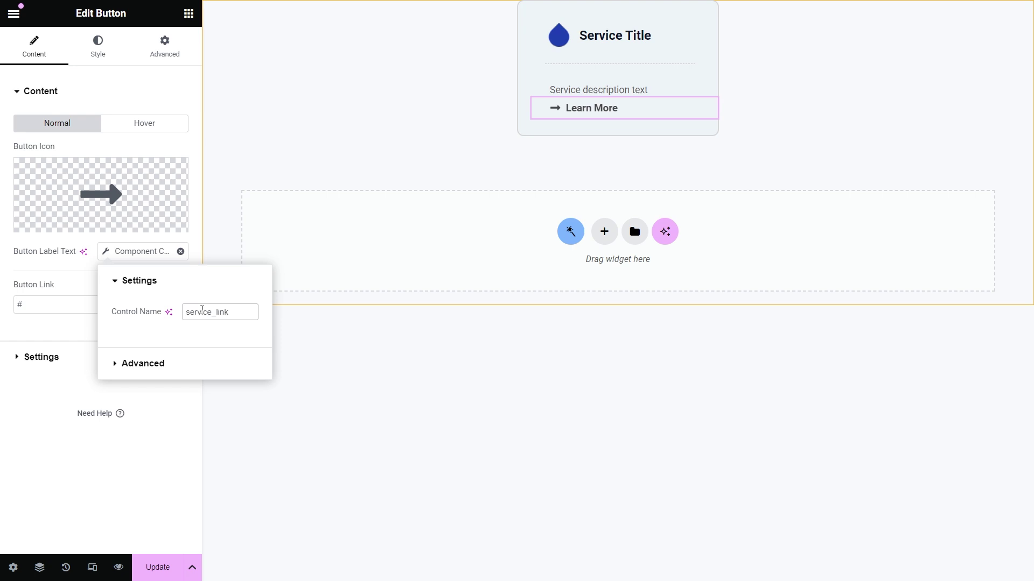
click(86, 332)
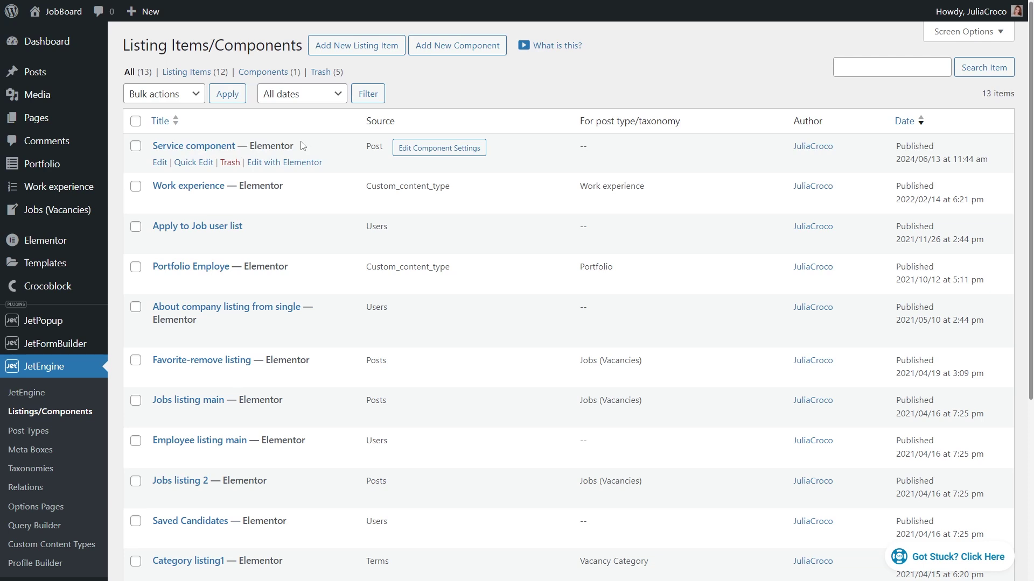
Review the Service component's controls, including the Service title, and save its settings.
click(445, 157)
click(396, 280)
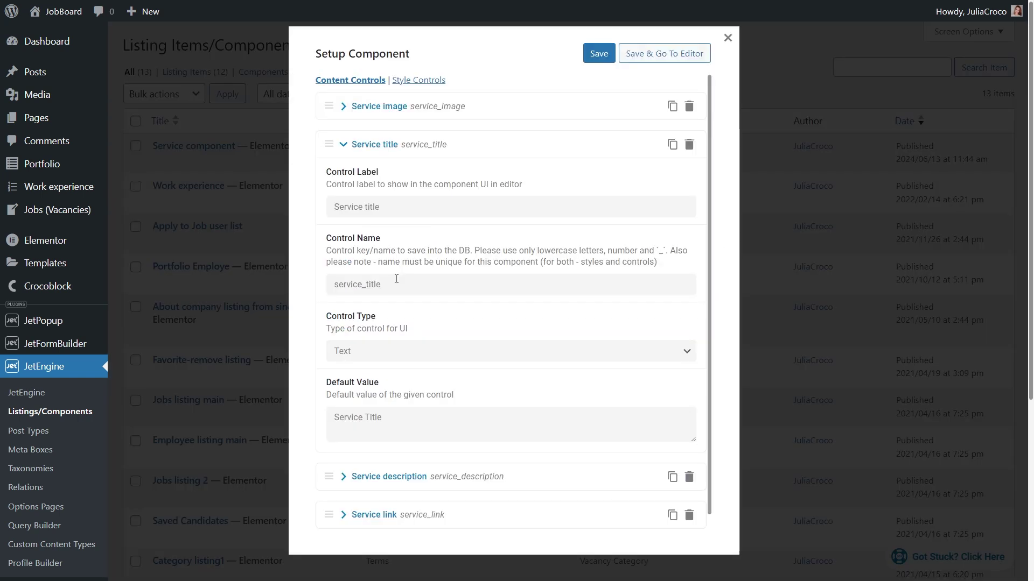
click(347, 144)
click(597, 190)
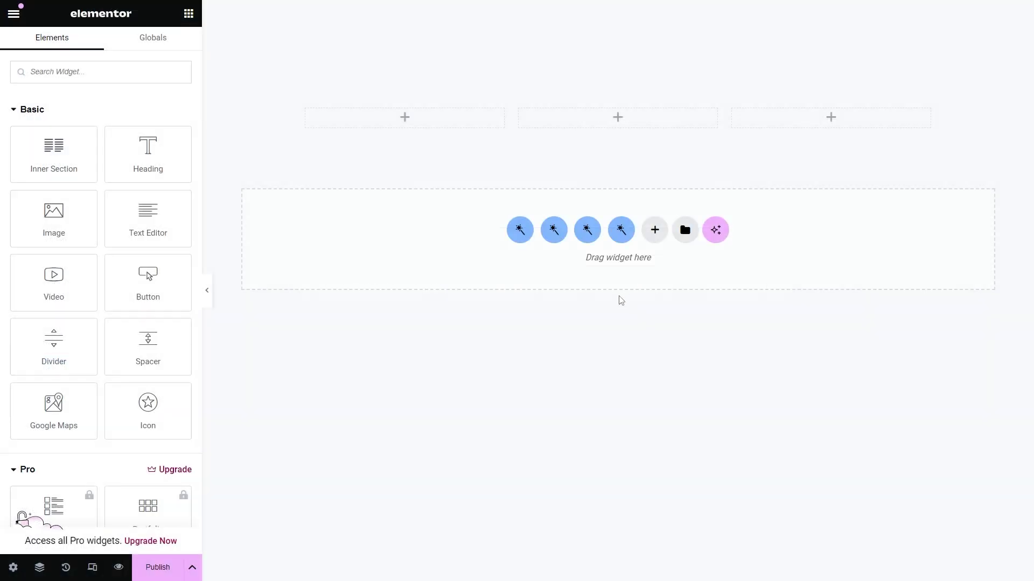
click(74, 67)
Place the Service component in the first column and paste copies into columns two and three.
text(service)
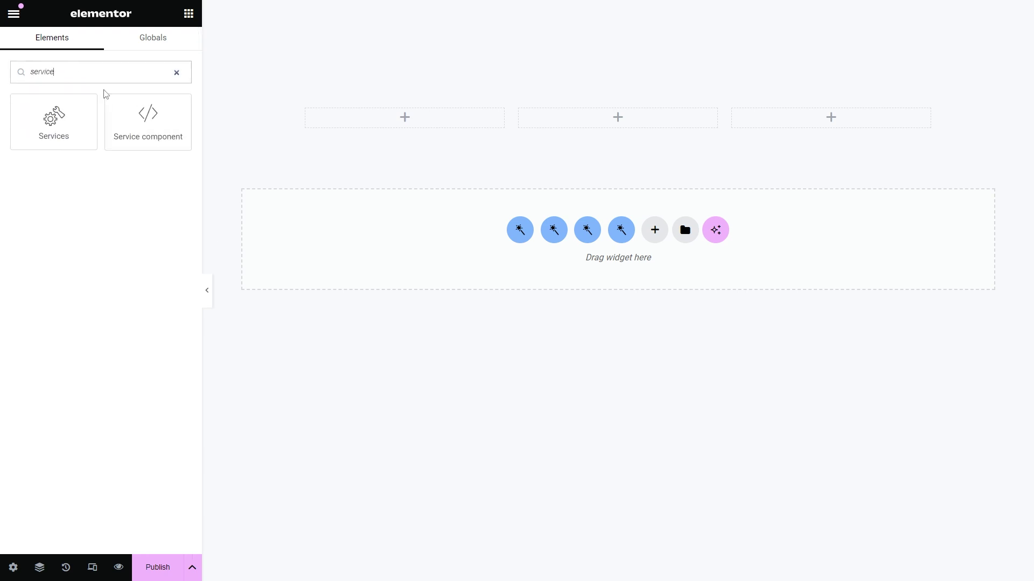
drag(153, 133, 403, 122)
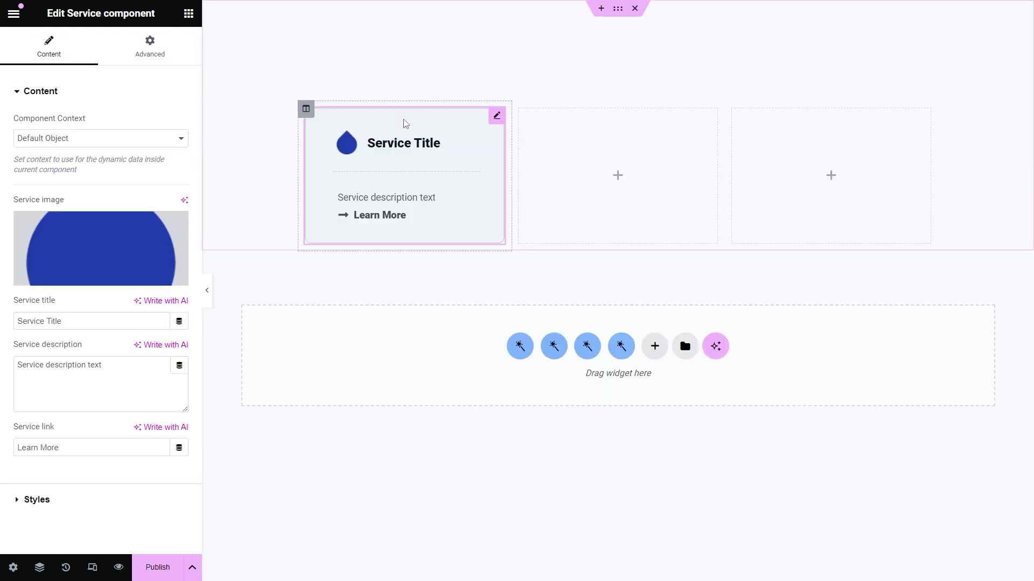
right_click(405, 124)
click(431, 186)
right_click(533, 169)
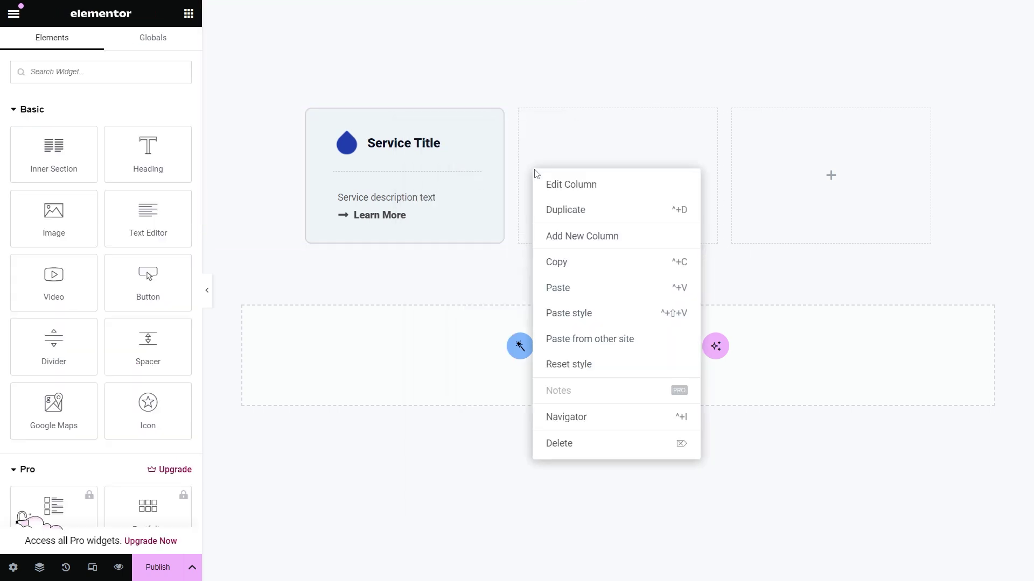
click(599, 292)
right_click(733, 145)
click(780, 270)
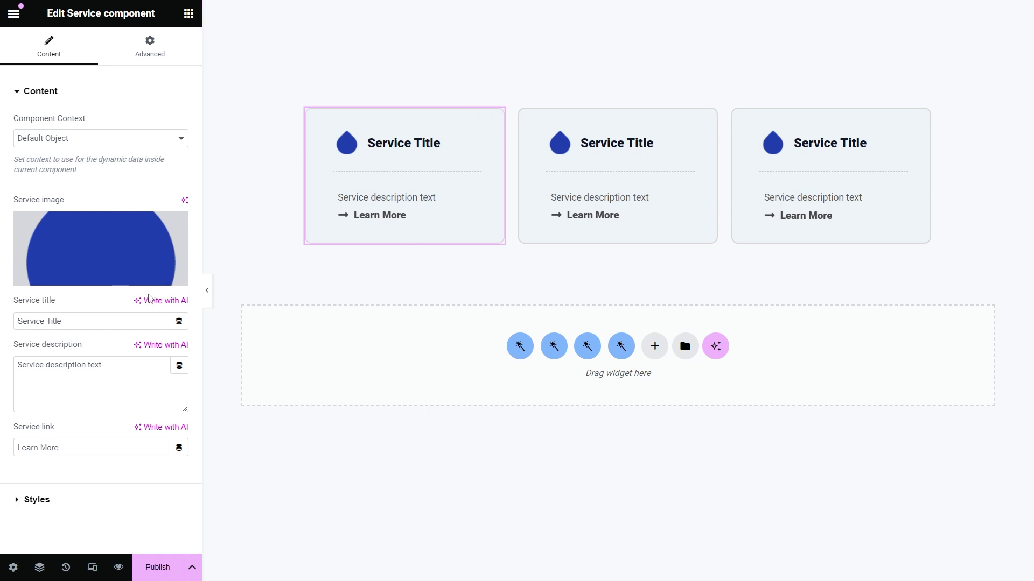
Title the first card 'Virtual Machines' and paste in its description.
click(79, 321)
key(BackSpace)
key(BackSpace)
key(BackSpace)
key(BackSpace)
key(BackSpace)
key(BackSpace)
key(BackSpace)
key(BackSpace)
key(BackSpace)
key(BackSpace)
key(BackSpace)
key(BackSpace)
key(BackSpace)
text(Vi)
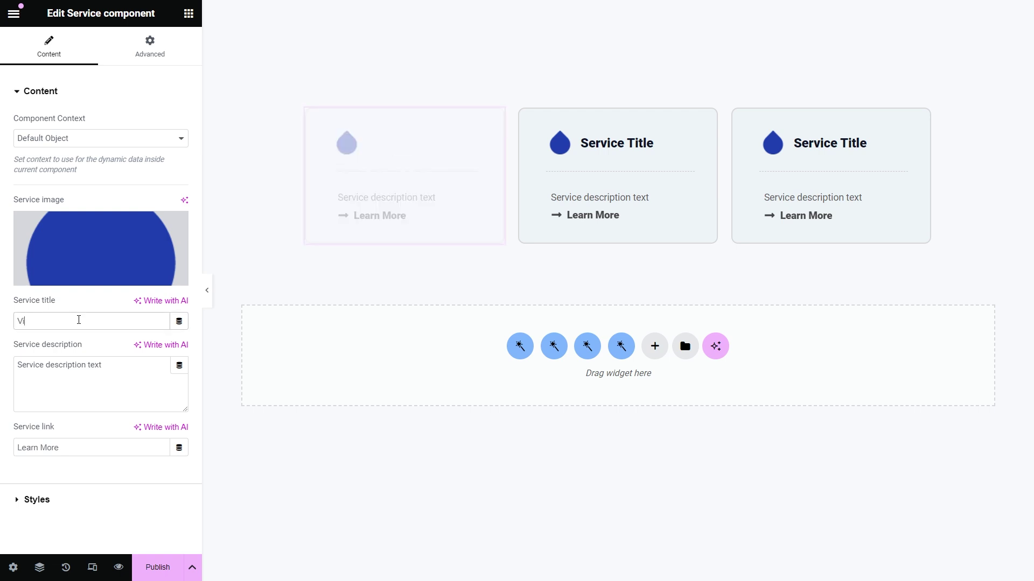
text(rtual Machines)
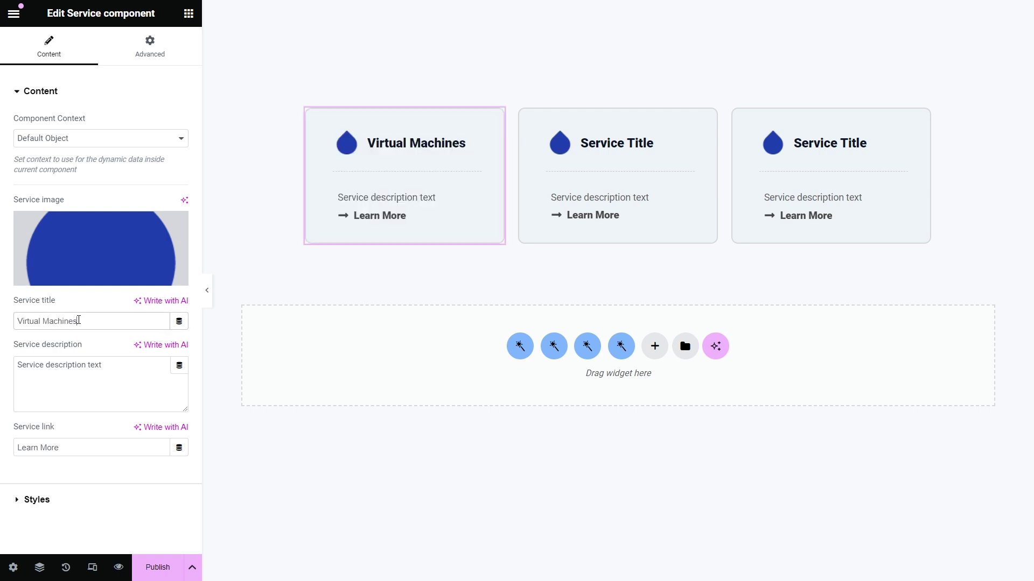
drag(112, 365, 15, 365)
key(ctrl+v)
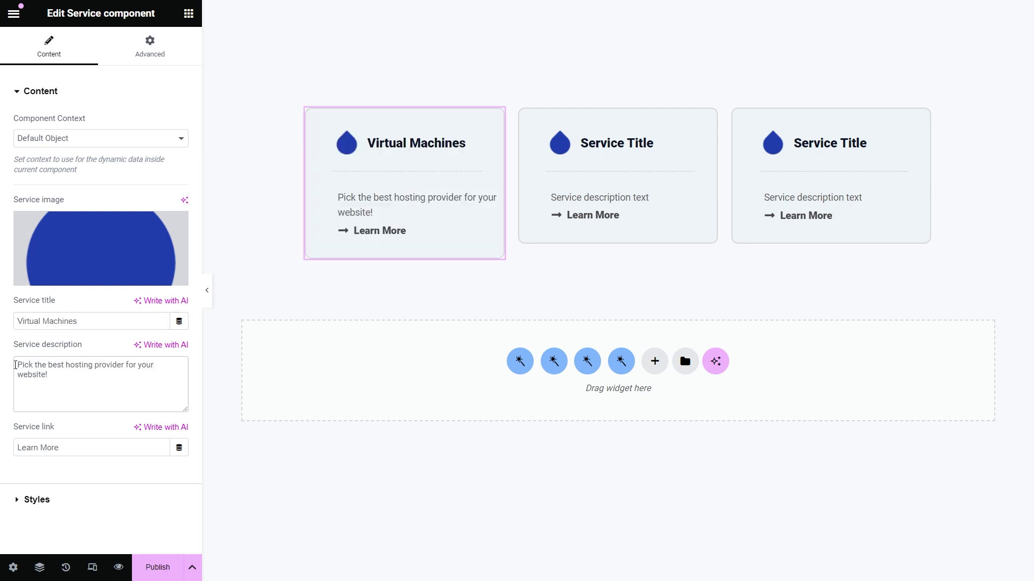
Title the second card 'Kubernetes' and paste in its description.
click(619, 226)
triple_click(16, 322)
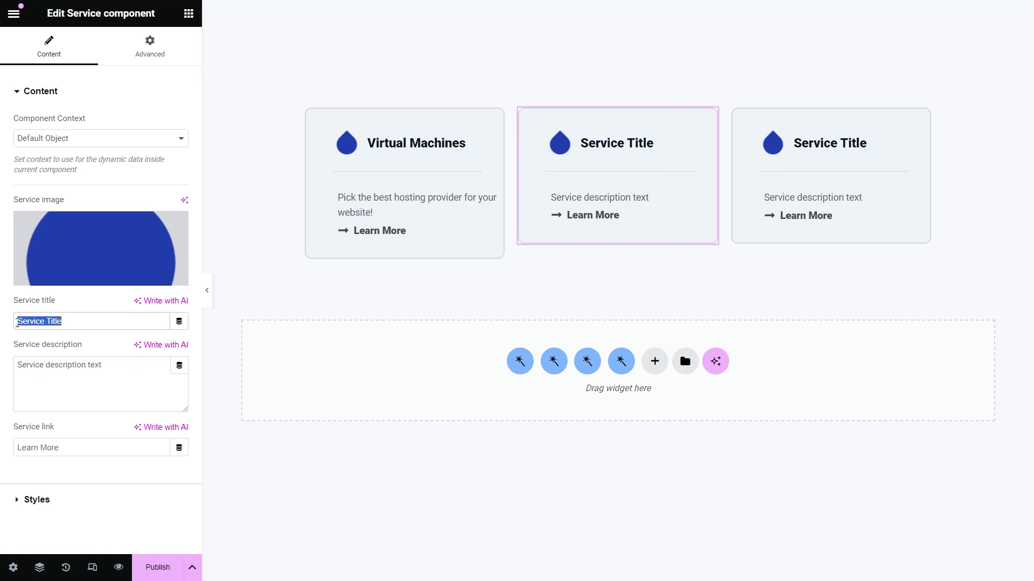
text(Kubernetes)
triple_click(15, 375)
key(ctrl+v)
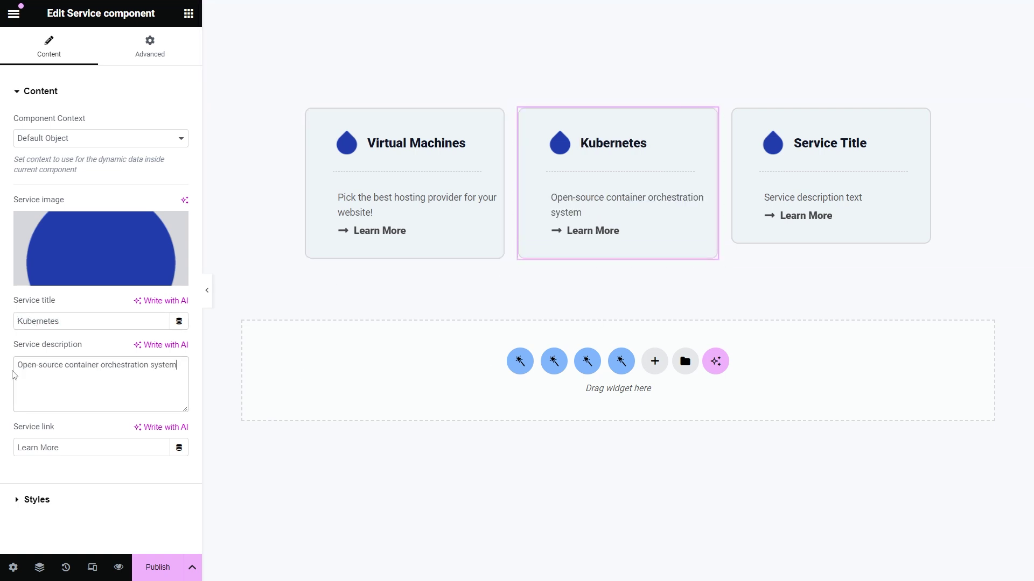
Title the third card 'NVIDIA GPUs' and paste in its description.
click(808, 233)
triple_click(14, 322)
text(NVIDIA GPUs)
triple_click(15, 368)
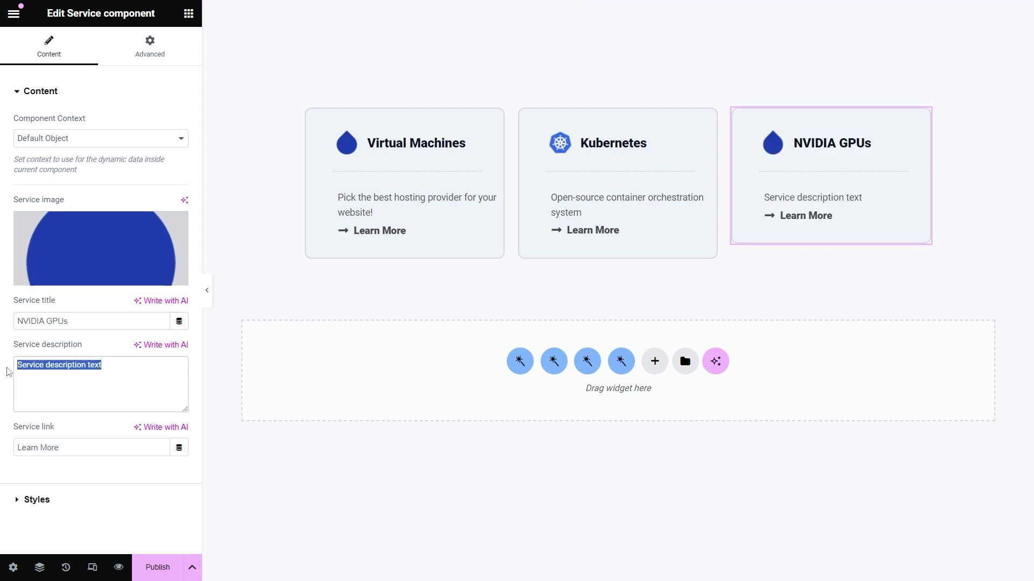
key(ctrl+v)
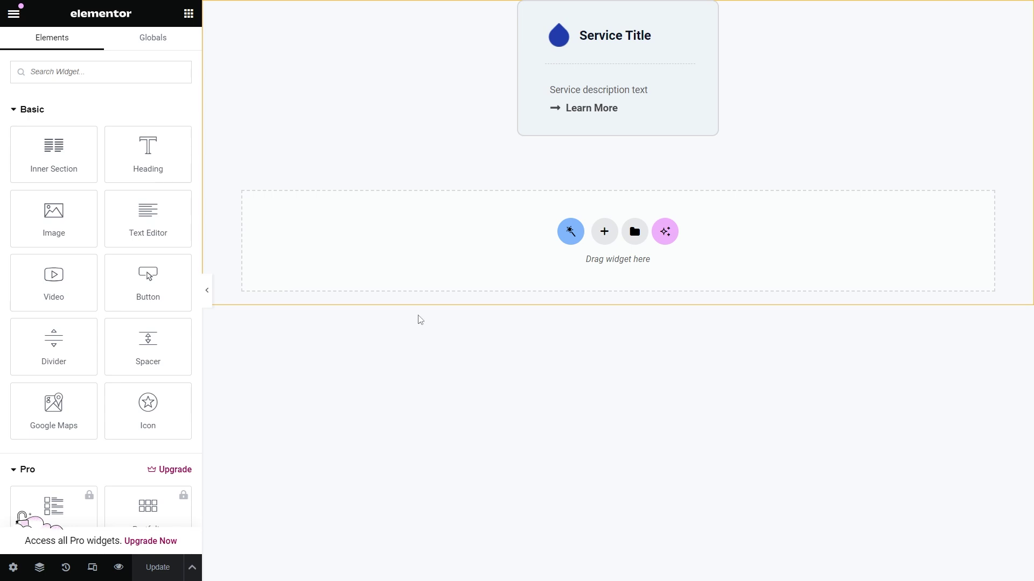
Add a 'Service link color' style control named service_link_color to the component.
click(13, 568)
click(101, 204)
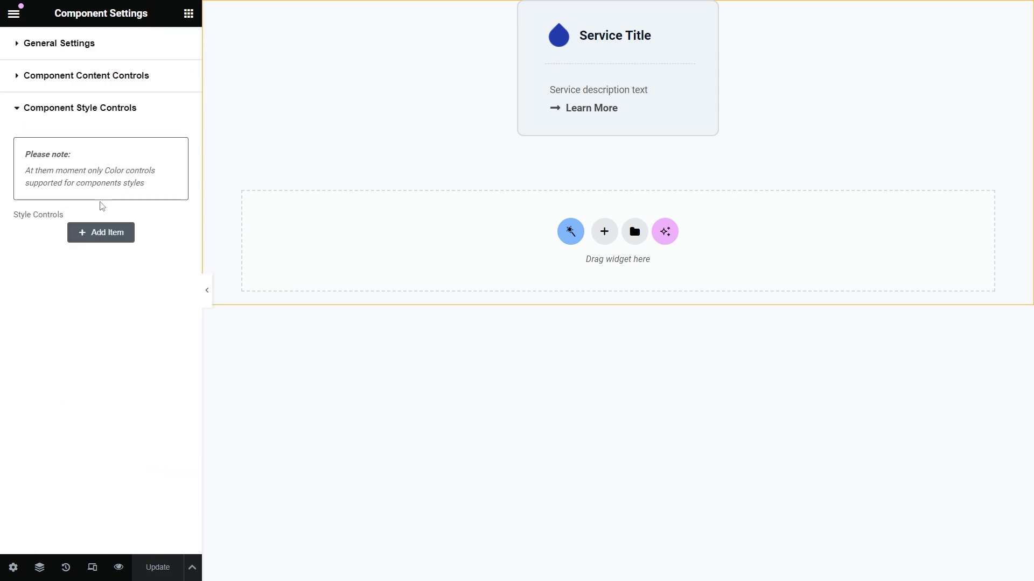
click(101, 232)
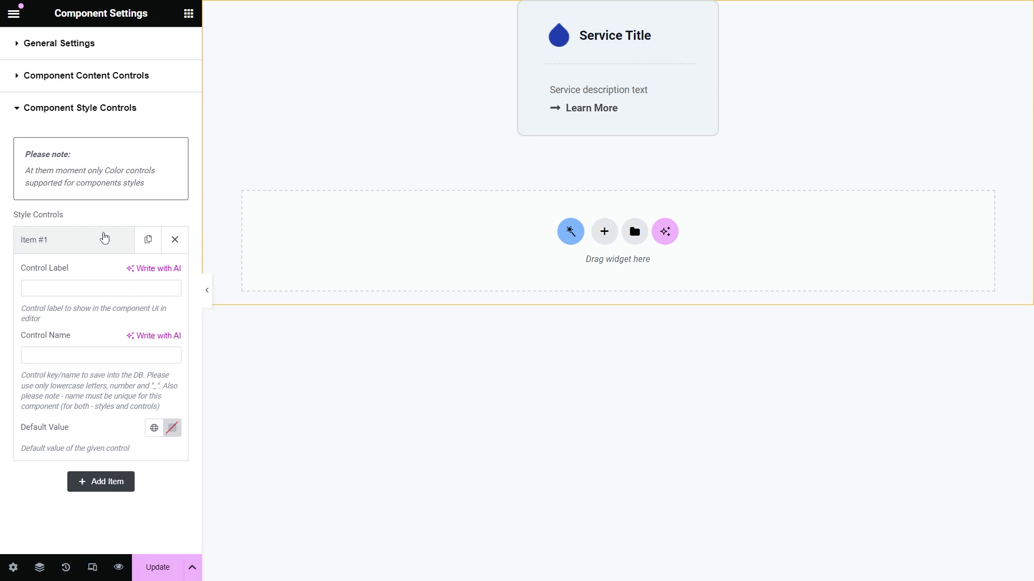
click(105, 288)
text(Service link color)
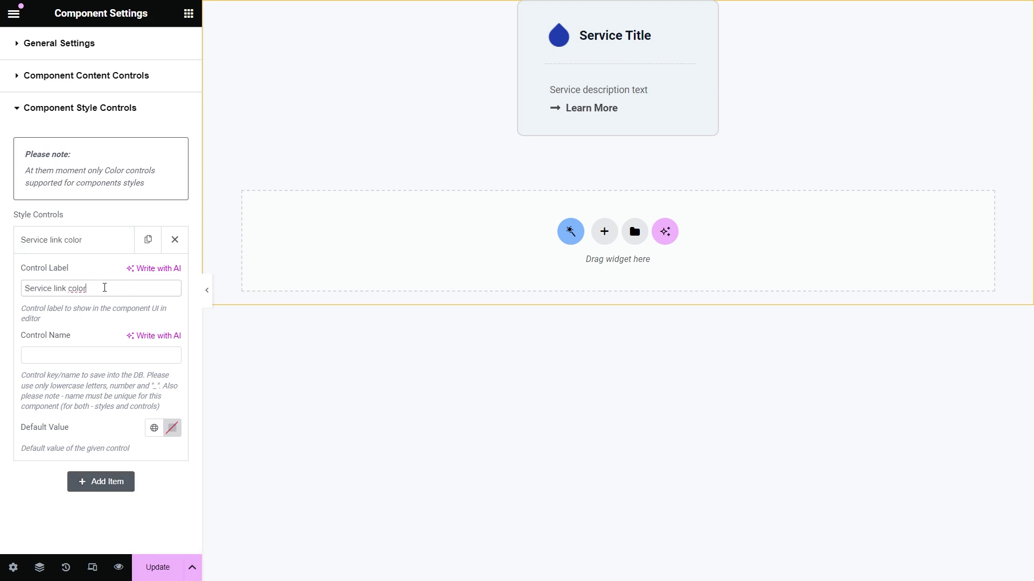
click(105, 354)
text(service_link_colo)
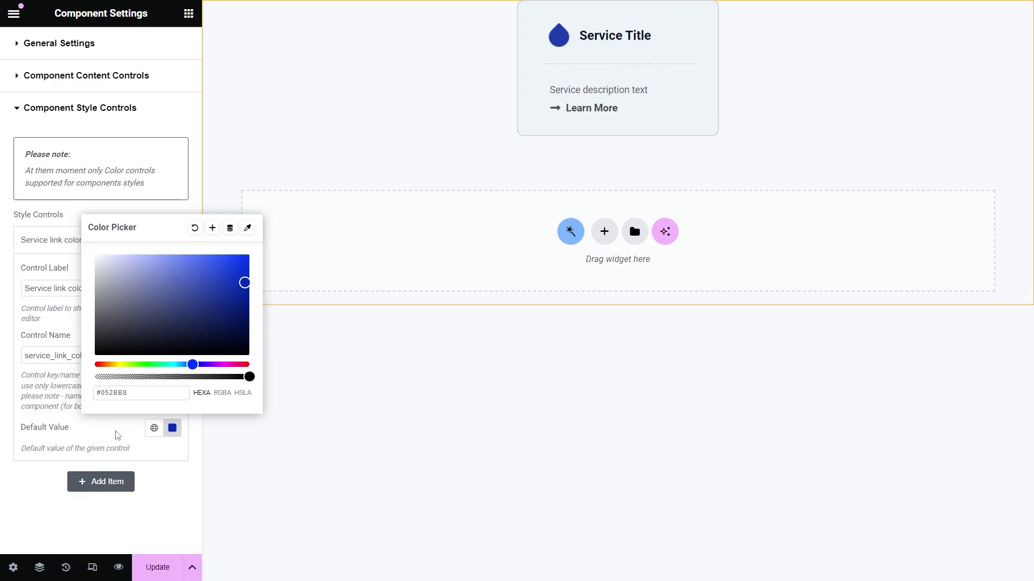
click(115, 431)
Link the Learn More label colour to the service_link_color component control and save.
click(658, 106)
click(98, 46)
click(118, 481)
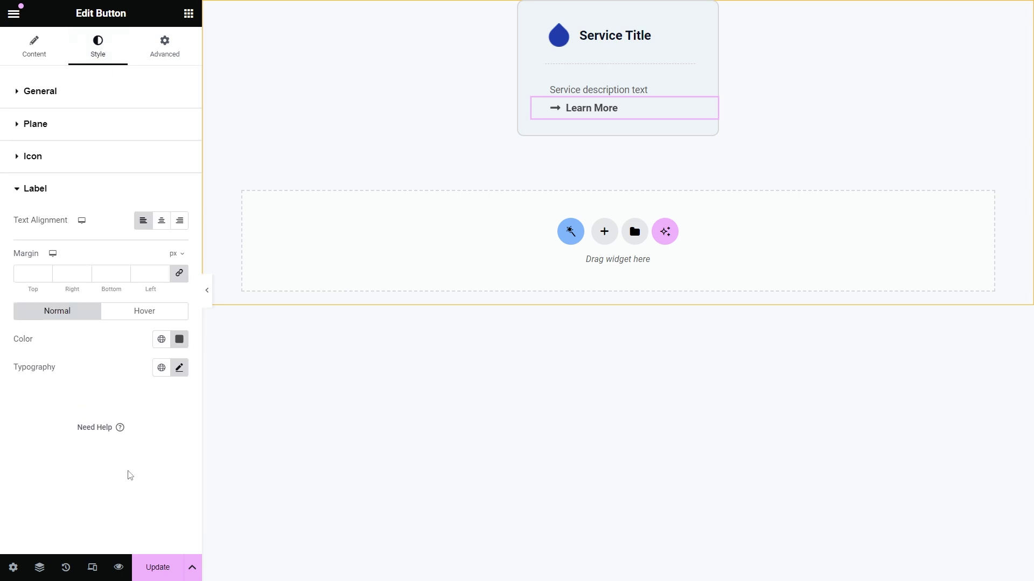
click(180, 339)
click(237, 366)
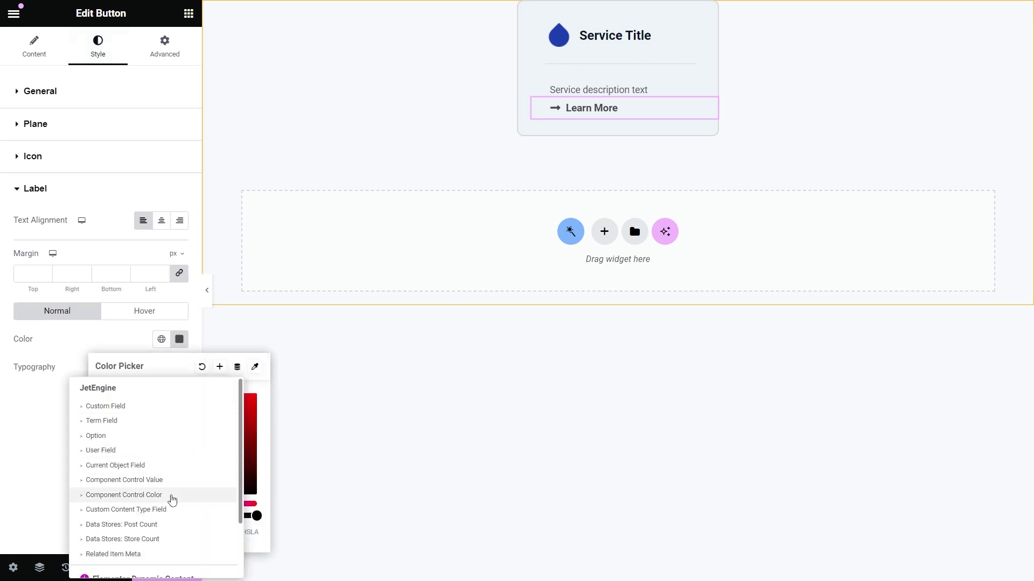
click(171, 496)
click(187, 402)
text(service_link_color)
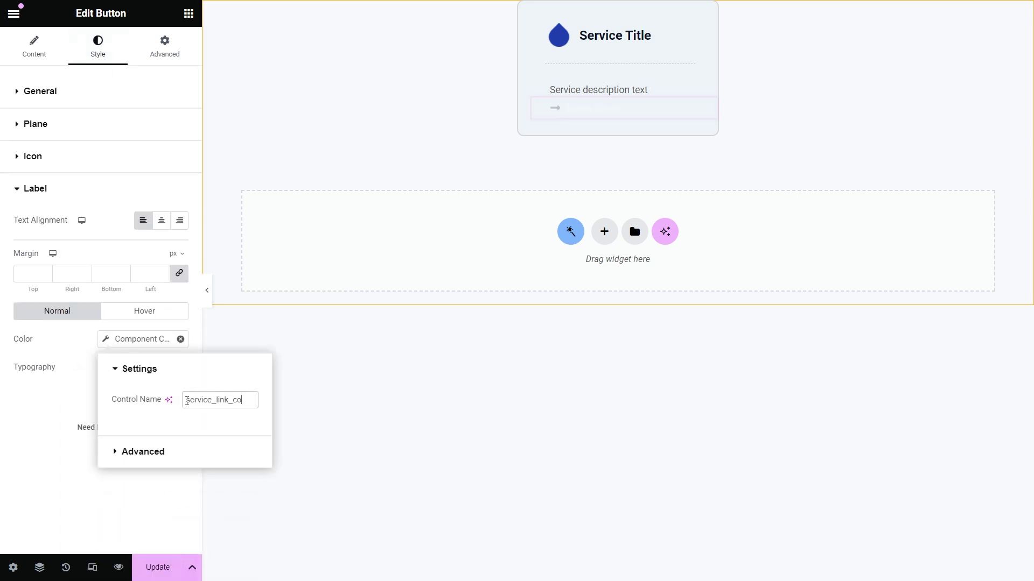
click(244, 522)
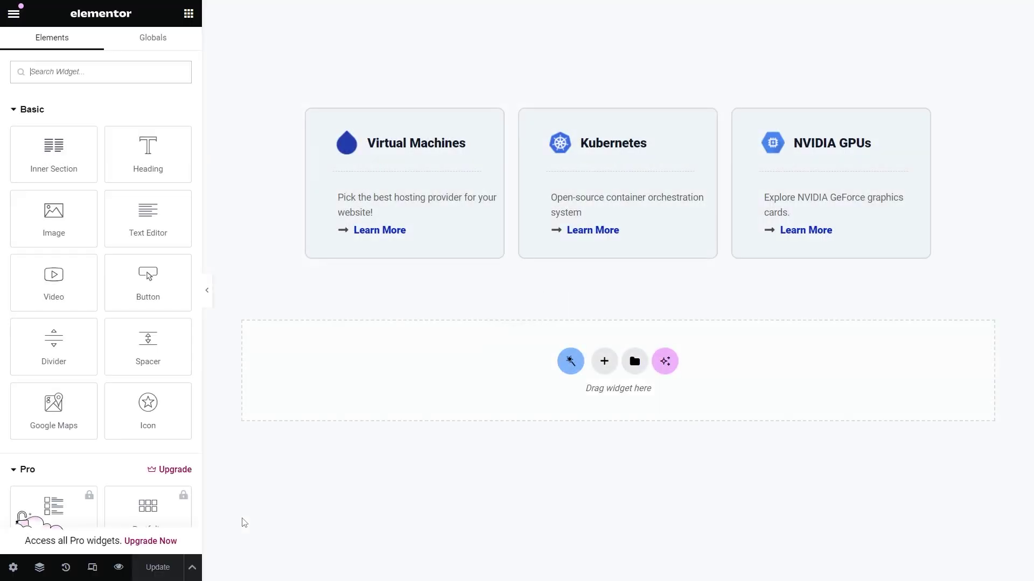
Set the Virtual Machines card's service link colour to green.
click(426, 233)
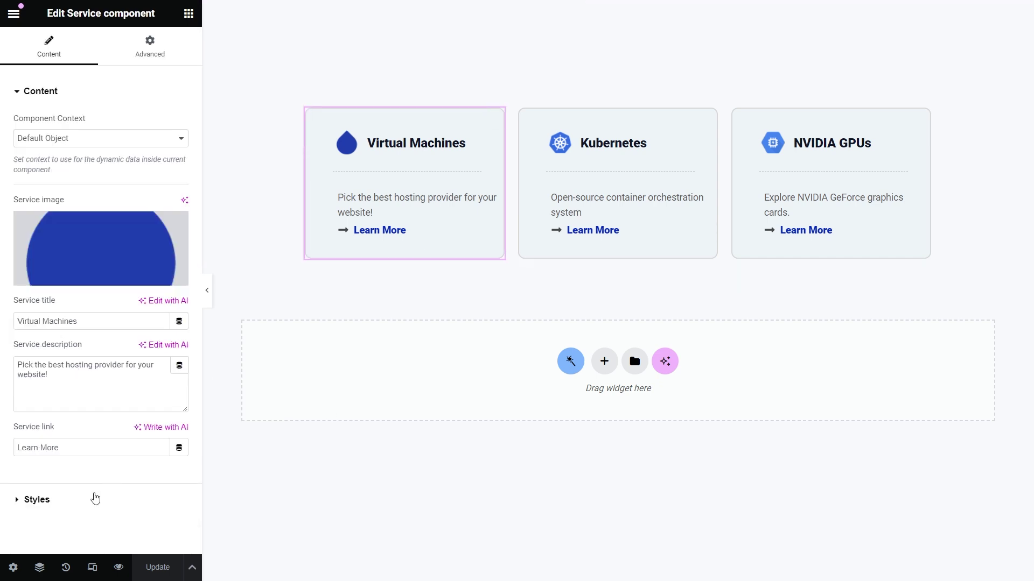
click(95, 499)
click(179, 156)
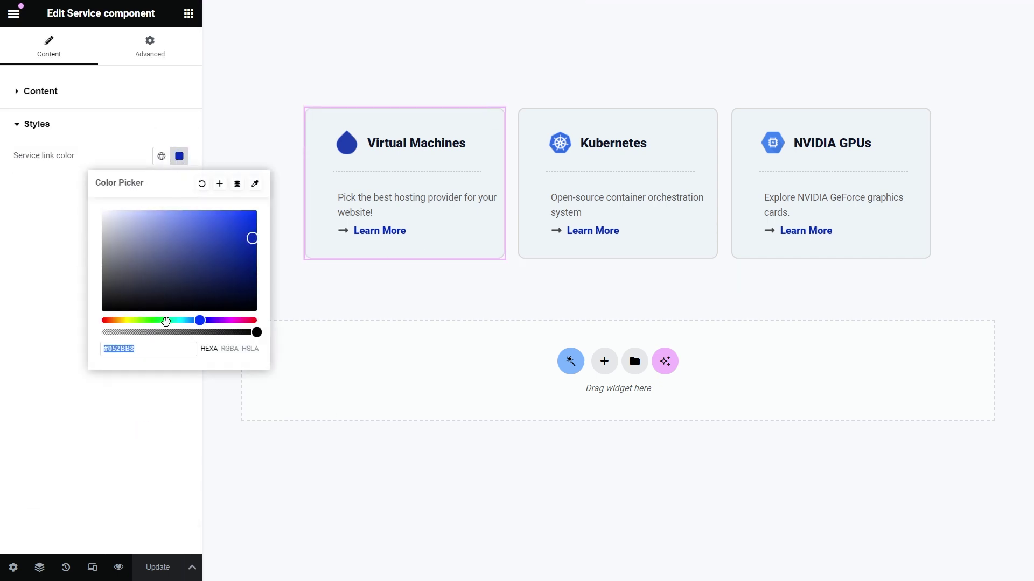
click(166, 321)
click(233, 243)
click(346, 288)
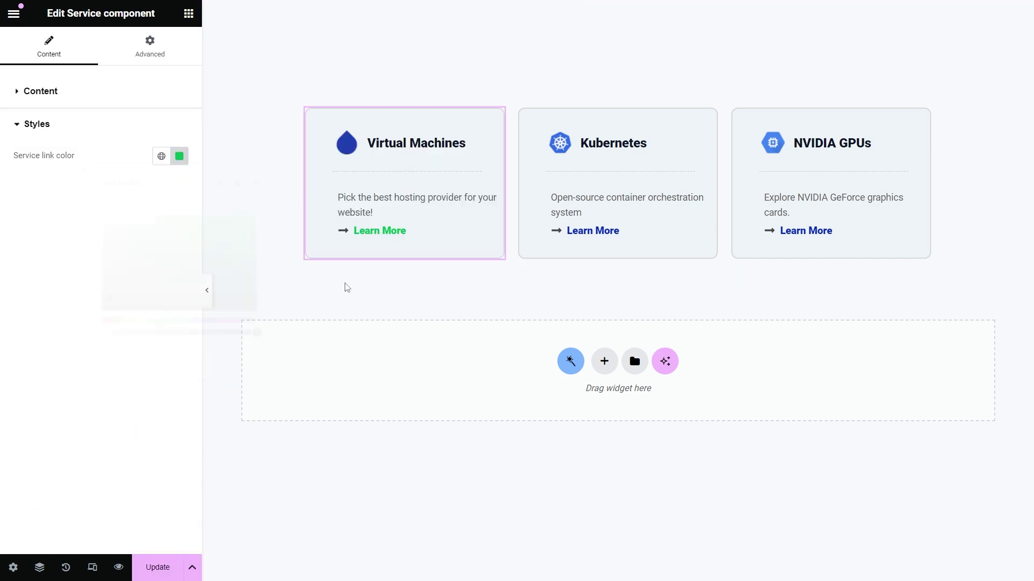
Set the Kubernetes card's service link colour to yellow-green.
click(634, 245)
click(99, 494)
click(179, 161)
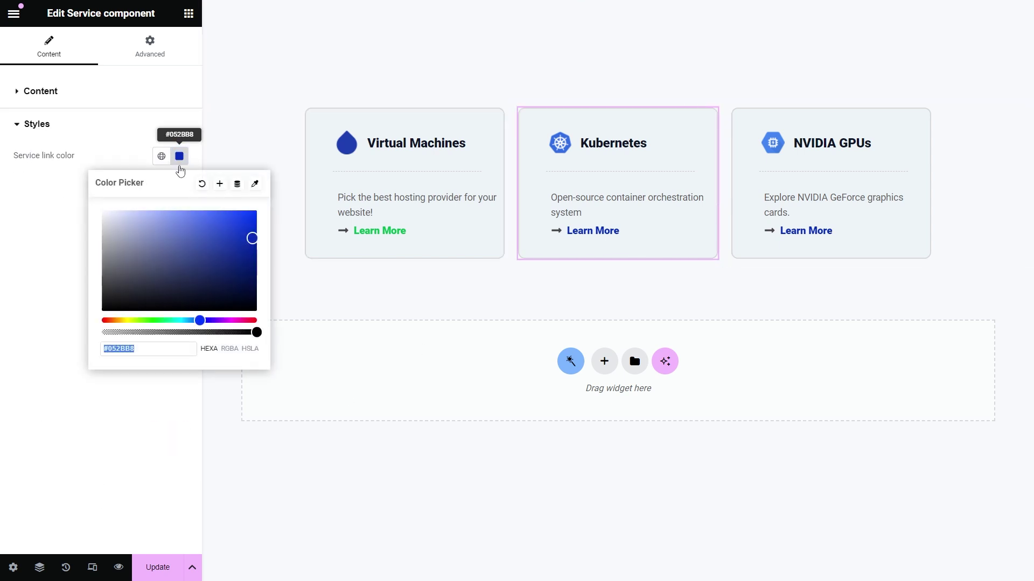
click(127, 320)
click(360, 291)
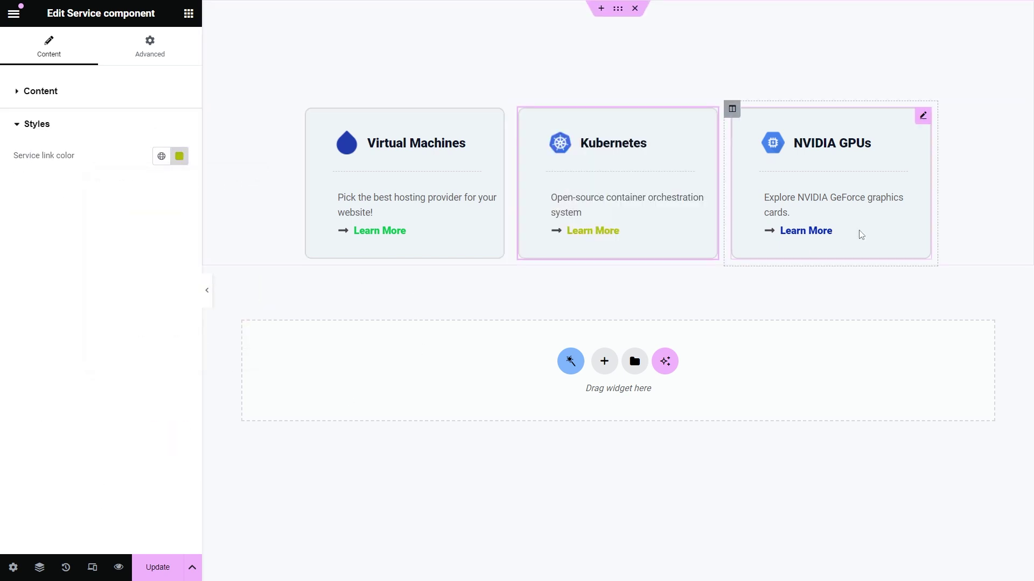
Set the NVIDIA GPUs card's service link colour to purple.
click(862, 236)
click(94, 496)
click(179, 156)
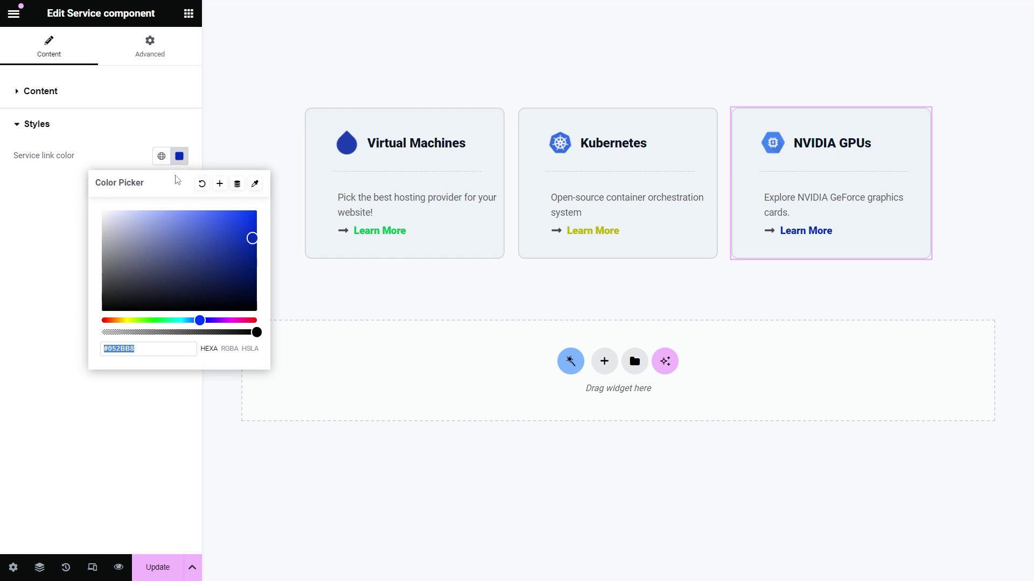
click(218, 321)
click(365, 301)
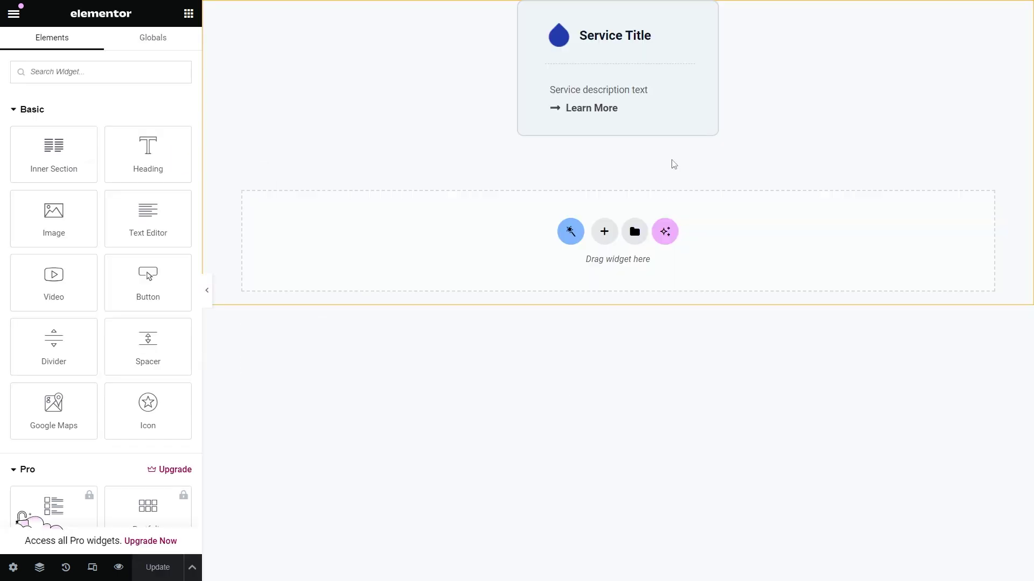
Enable Dynamic Visibility on the component's Learn More button.
click(707, 107)
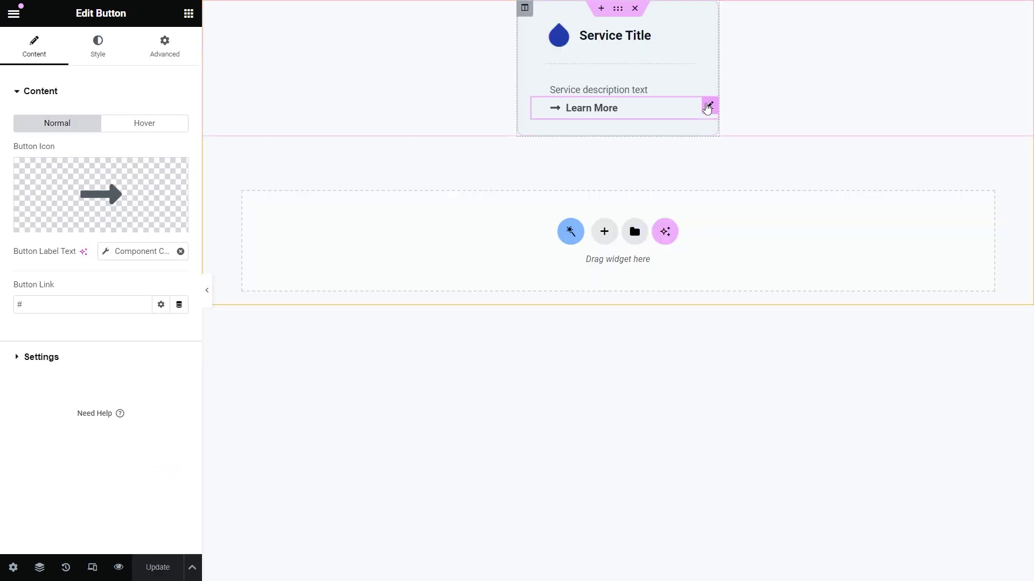
click(165, 46)
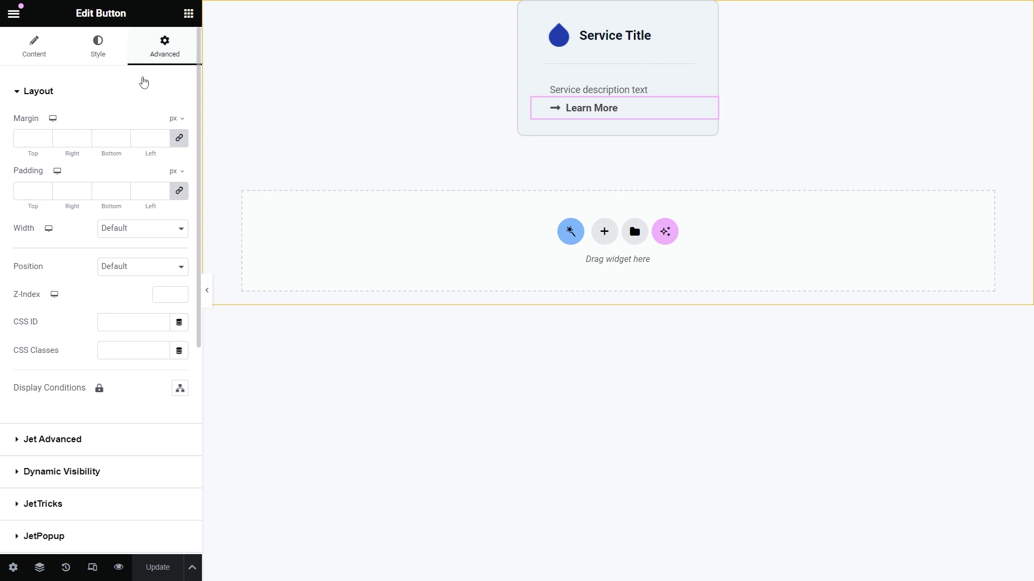
click(134, 91)
click(125, 157)
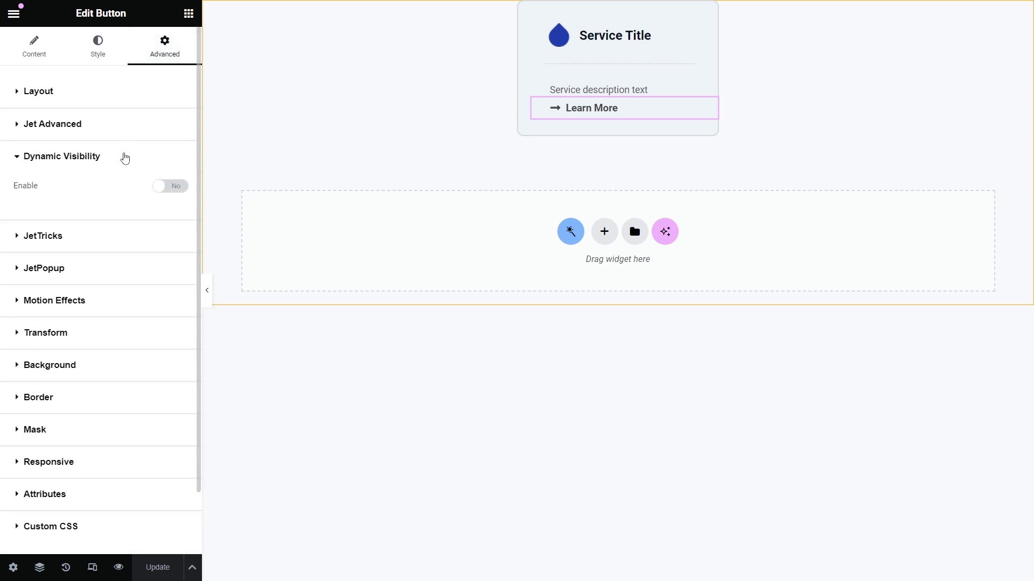
click(172, 187)
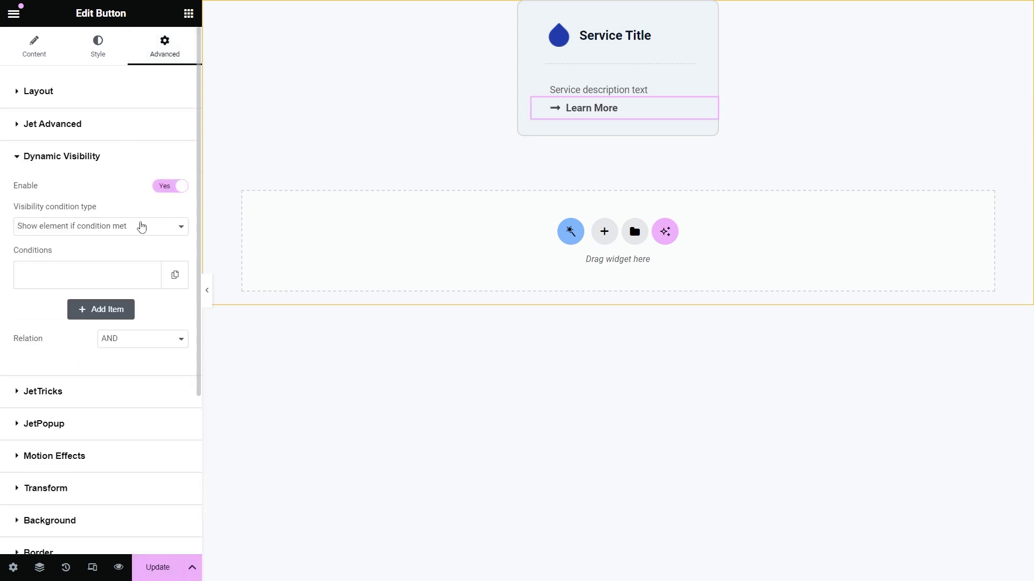
Add an Exists condition on Component Control Value service_link and save the component.
click(106, 274)
click(106, 325)
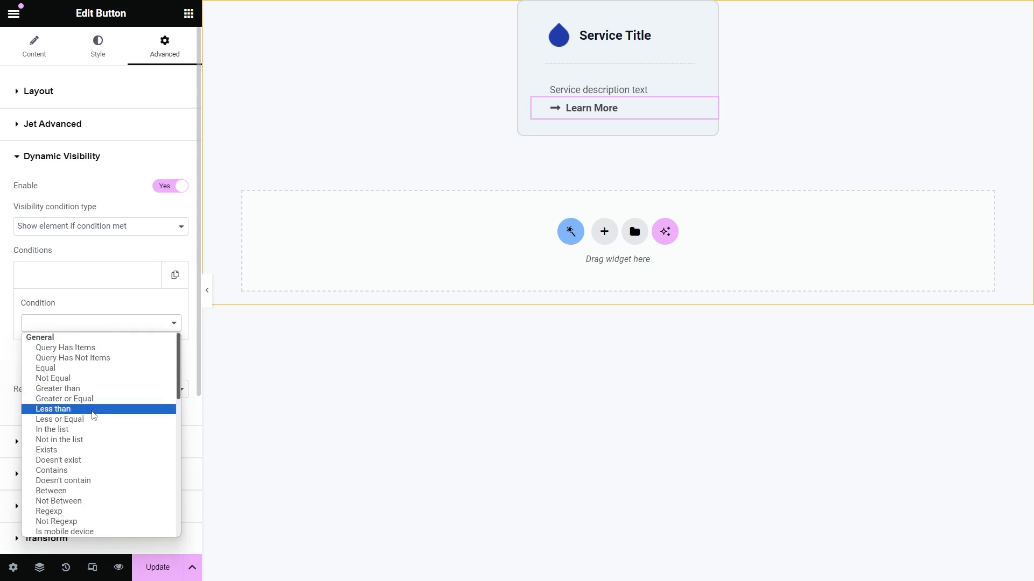
click(102, 445)
click(172, 365)
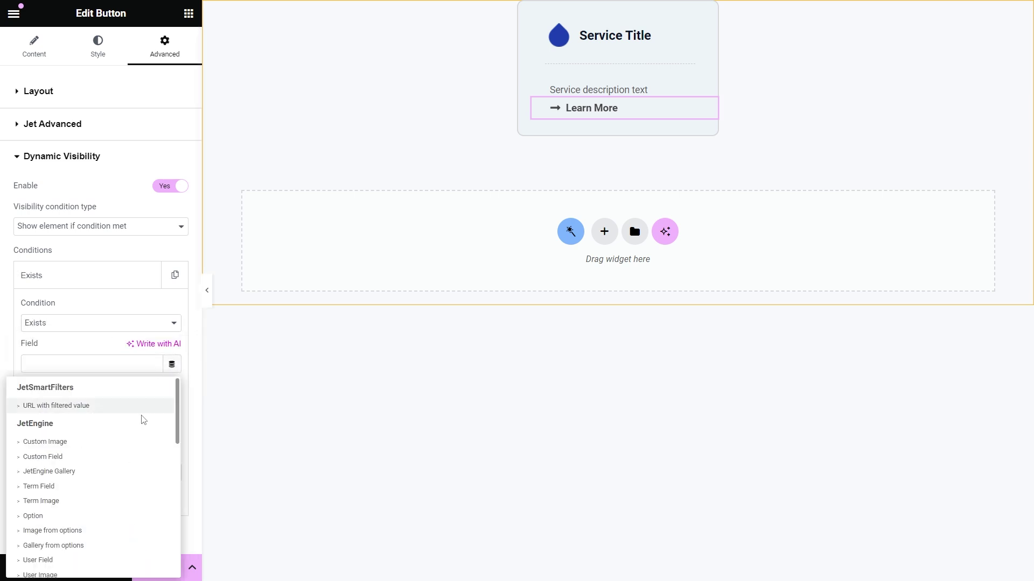
scroll(118, 461, down, 10)
click(120, 450)
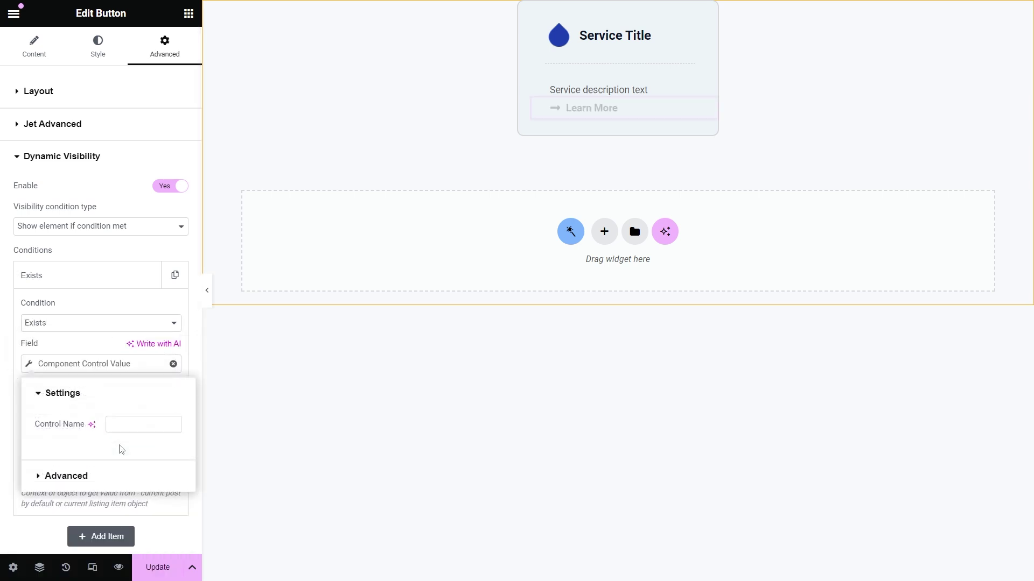
click(129, 423)
text(service_link)
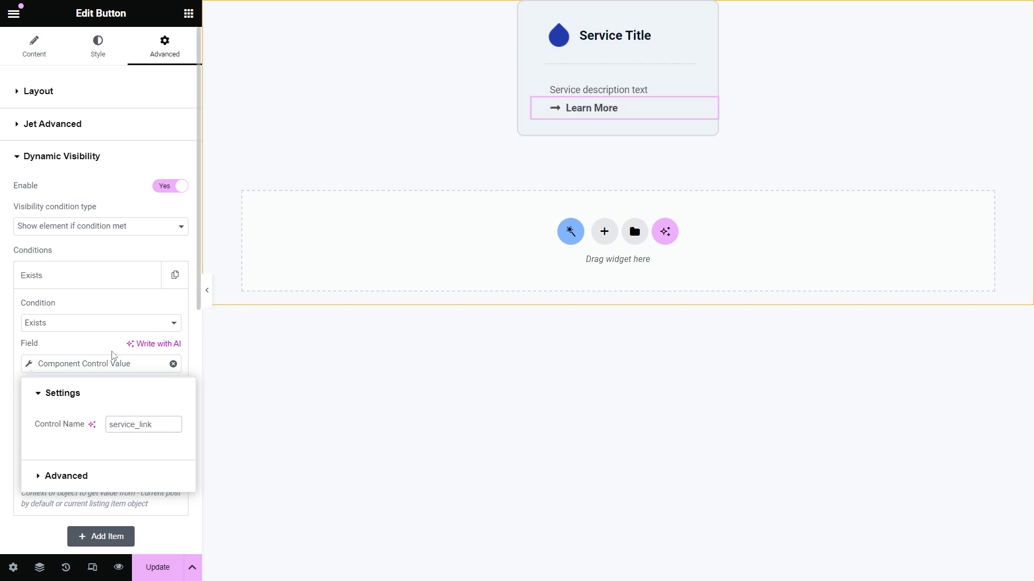
click(111, 351)
click(147, 571)
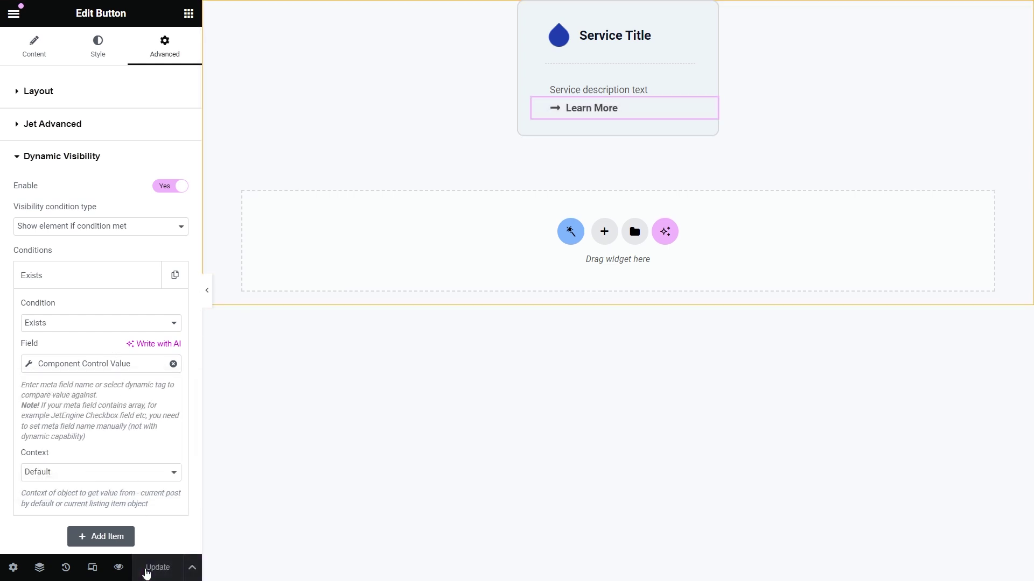
click(339, 425)
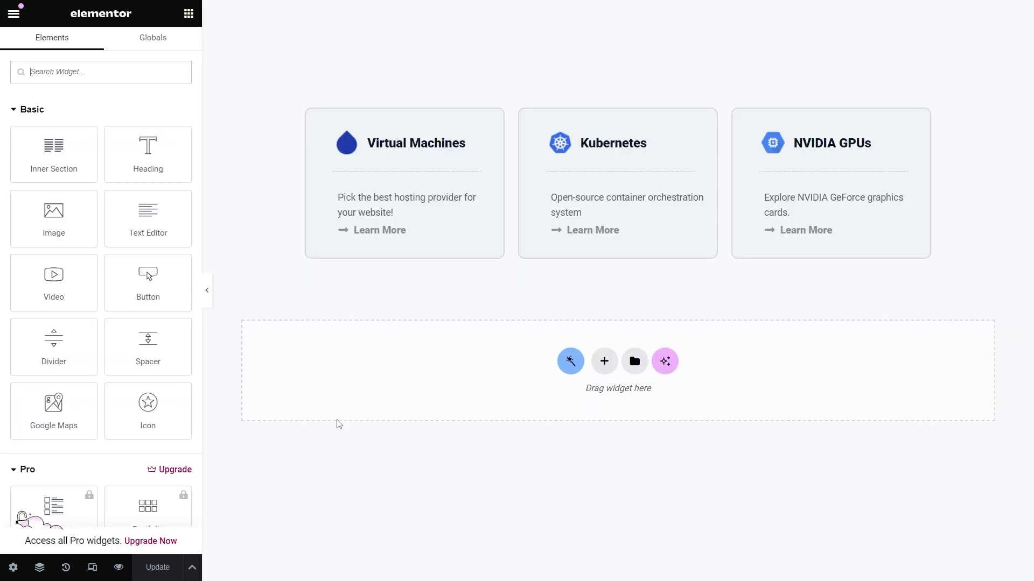
Clear the Virtual Machines card's Service link so its Learn More disappears.
click(448, 250)
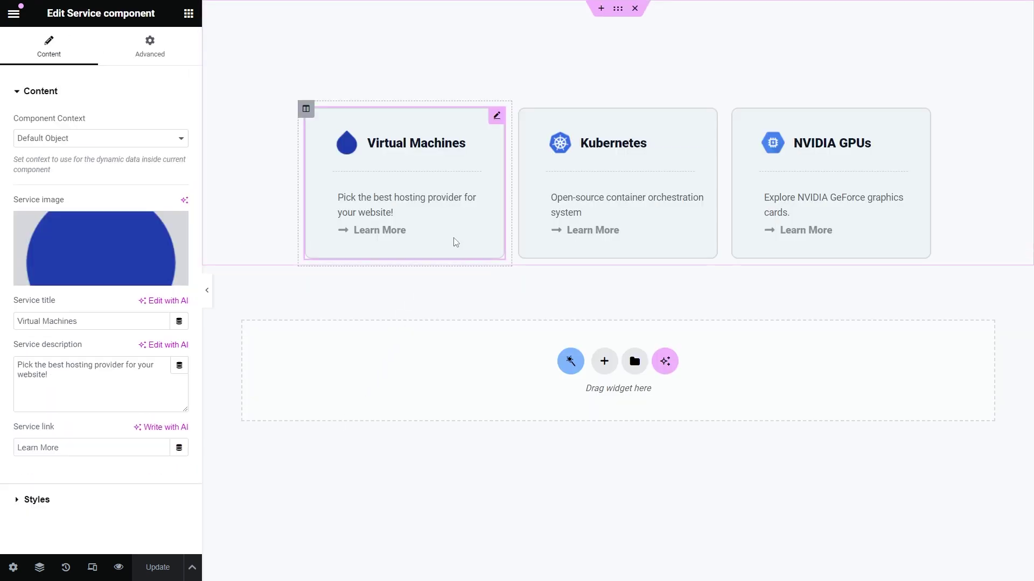
triple_click(97, 447)
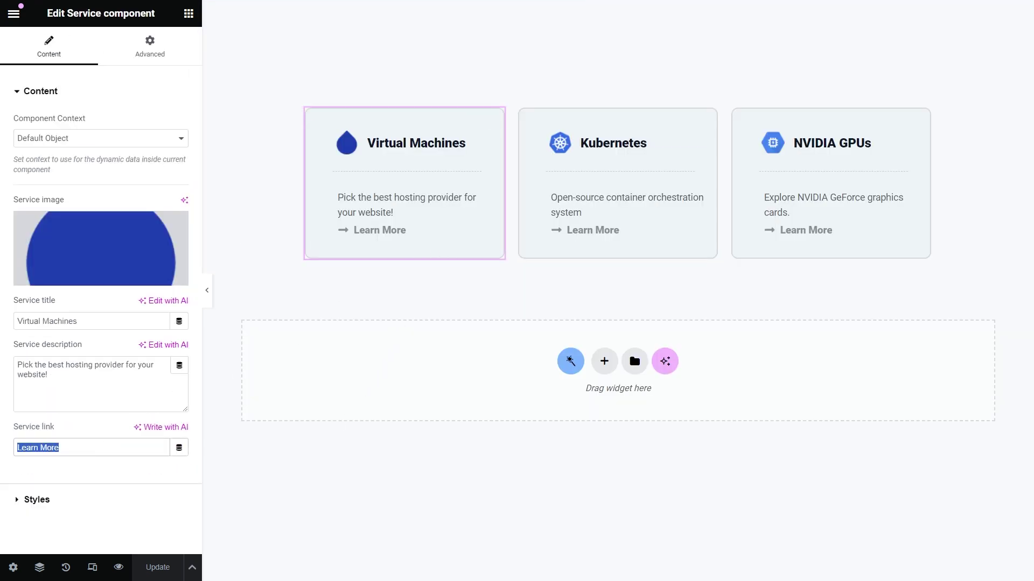
key(BackSpace)
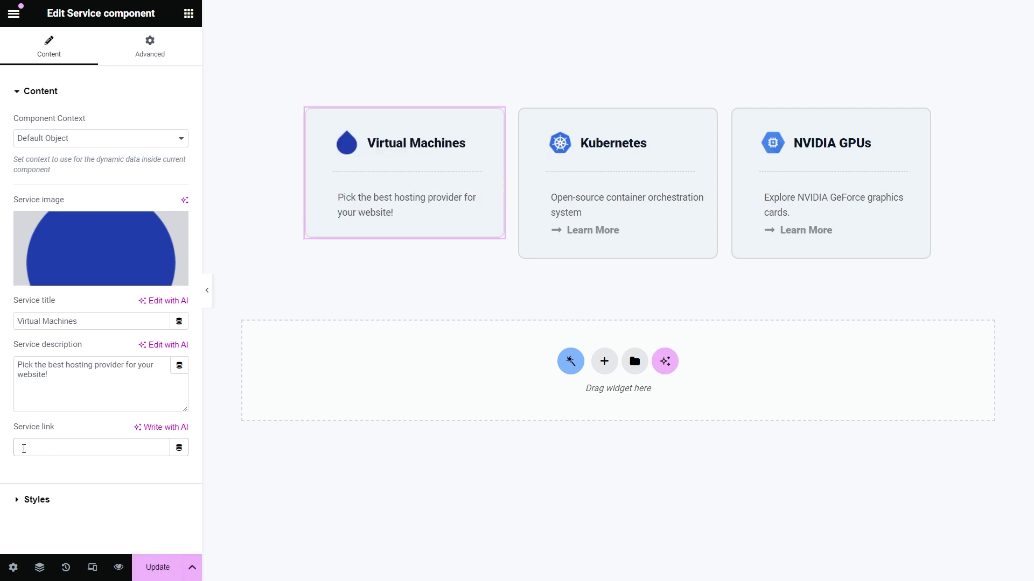
click(397, 480)
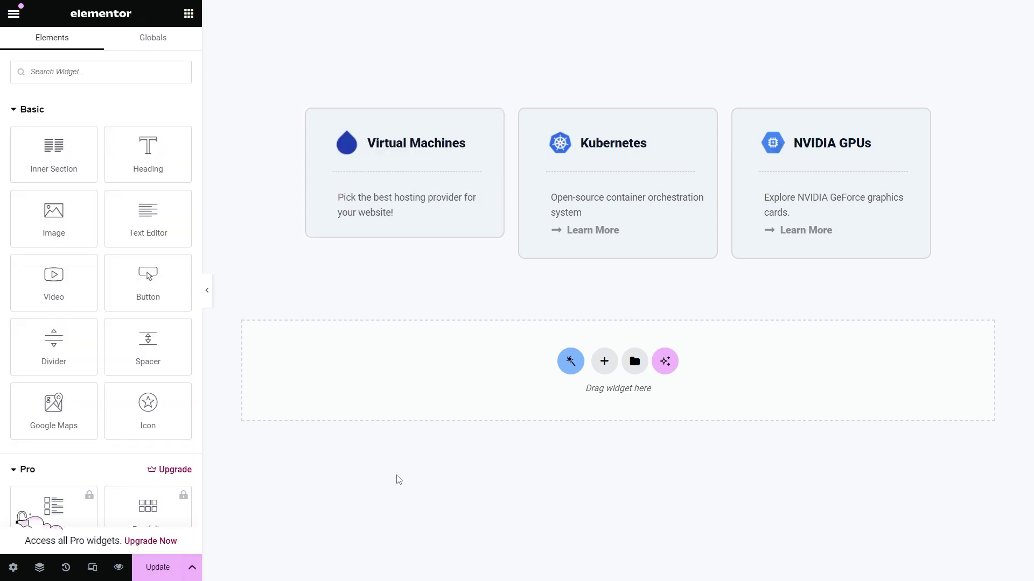